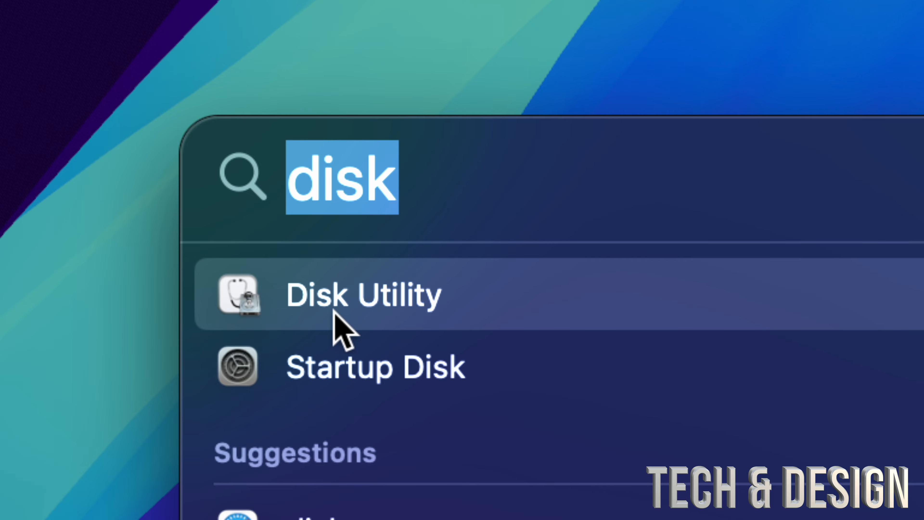
- Open Disk Utility, keep all devices shown in the sidebar, and collapse the internal and external drive entries
left_click(312, 304)
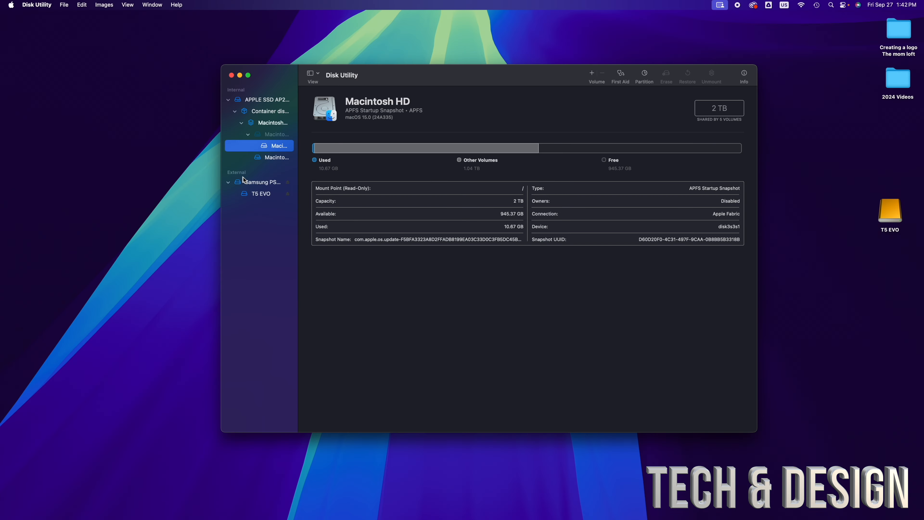
left_click_drag(386, 77, 405, 113)
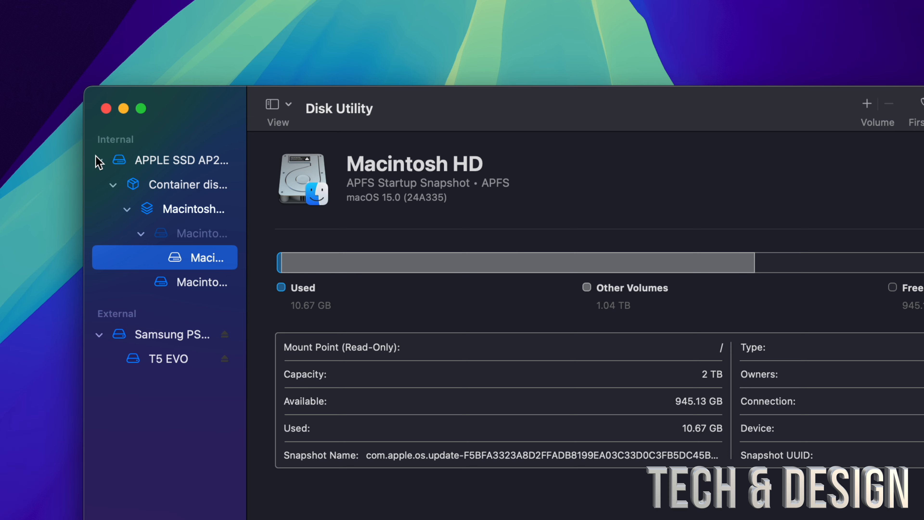
left_click(98, 160)
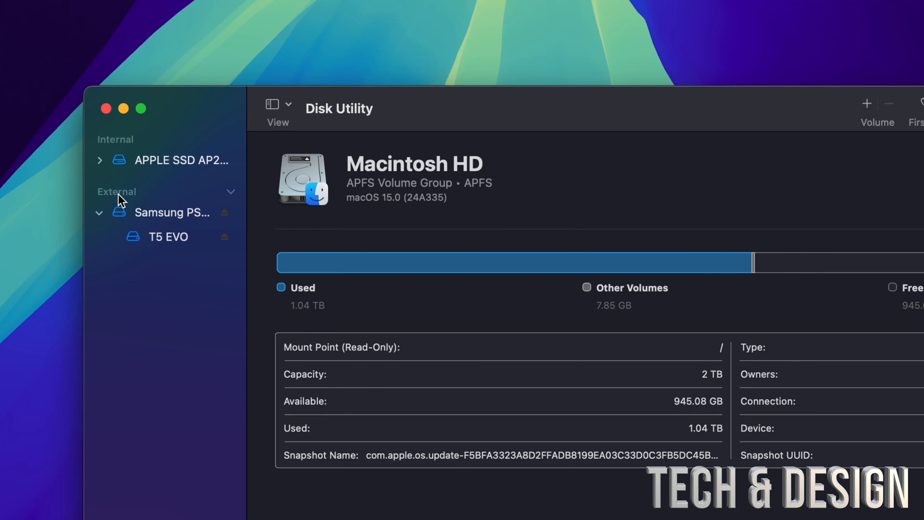
left_click(99, 213)
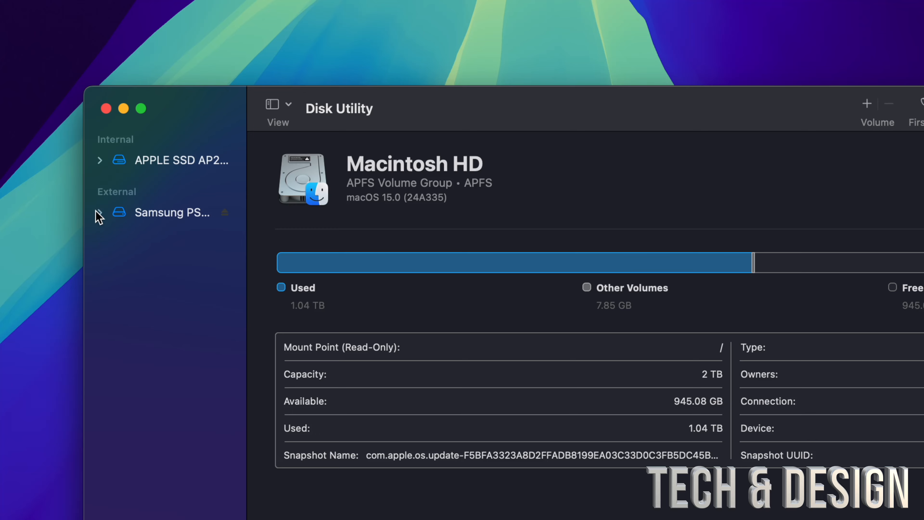
left_click(289, 106)
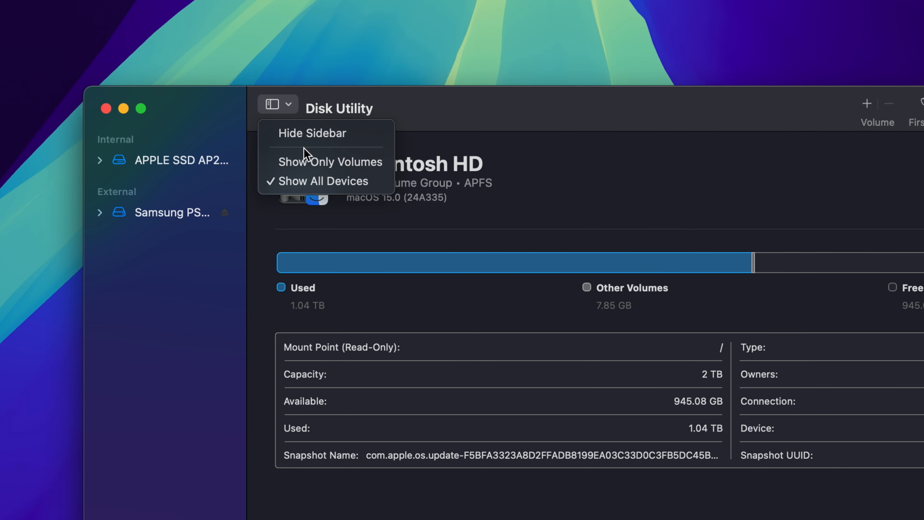
left_click(332, 180)
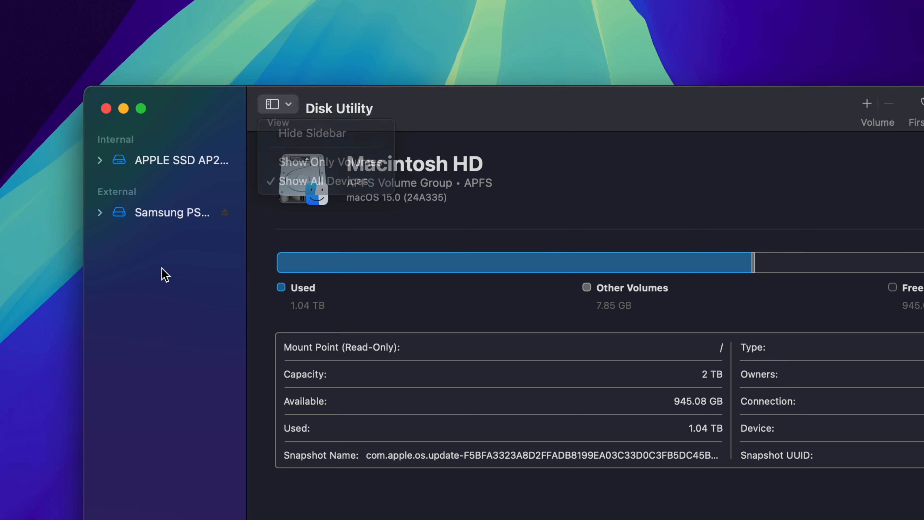
- Expand the external Samsung drive, view its T5 EVO volume, and select the parent Samsung PSSD T5 EVO Media device
left_click(136, 215)
left_click(100, 213)
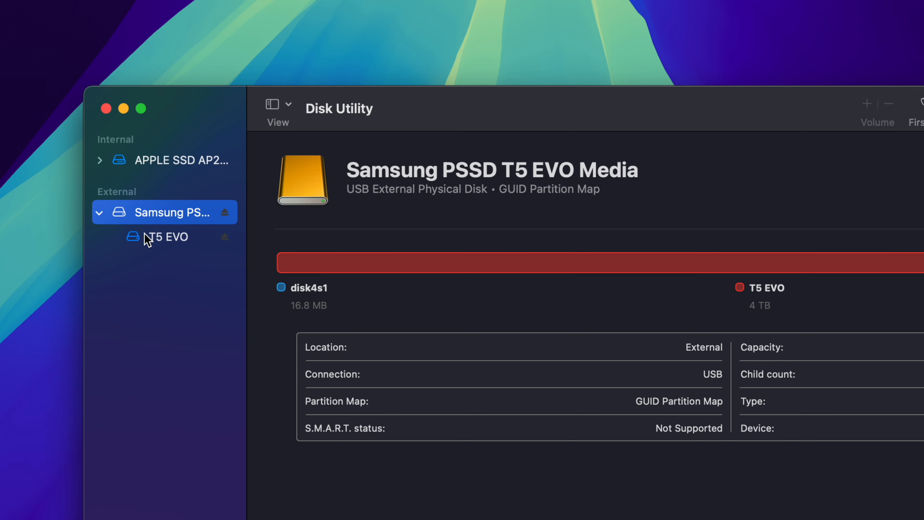
left_click(155, 242)
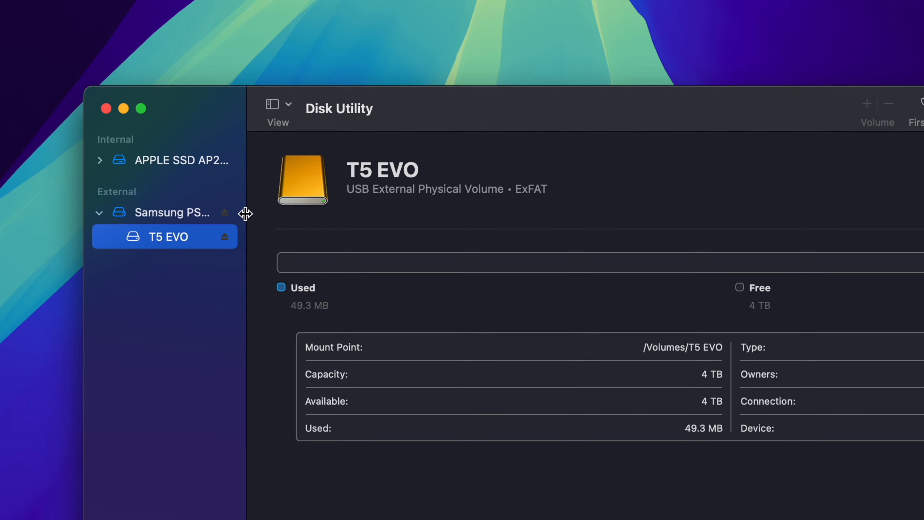
left_click(160, 215)
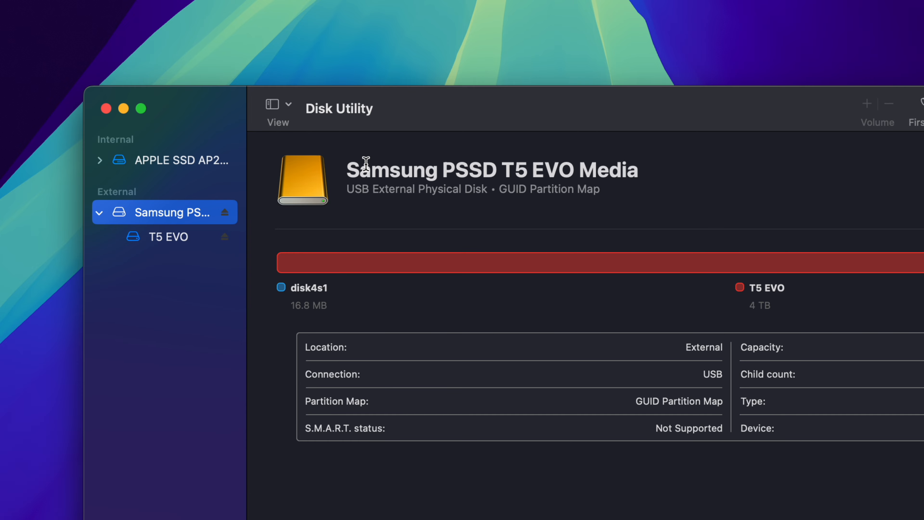
left_click_drag(493, 115, 434, 72)
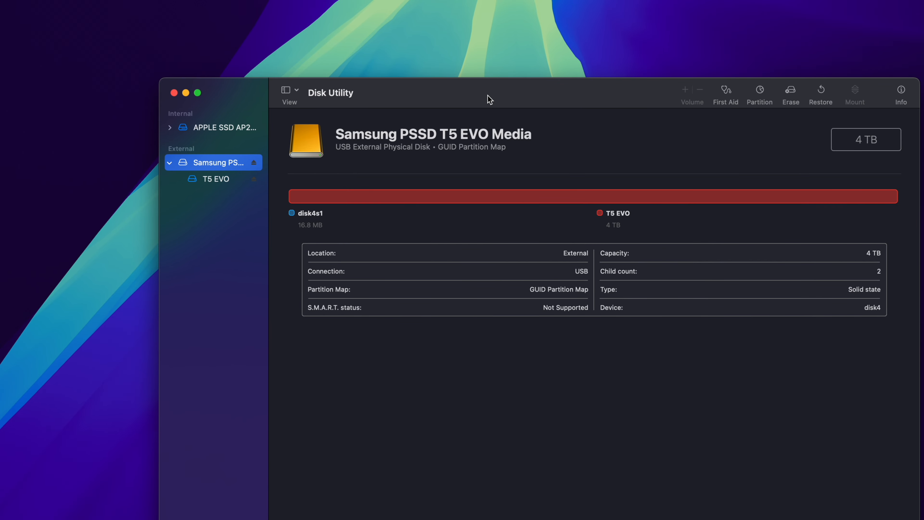
left_click_drag(490, 99, 449, 99)
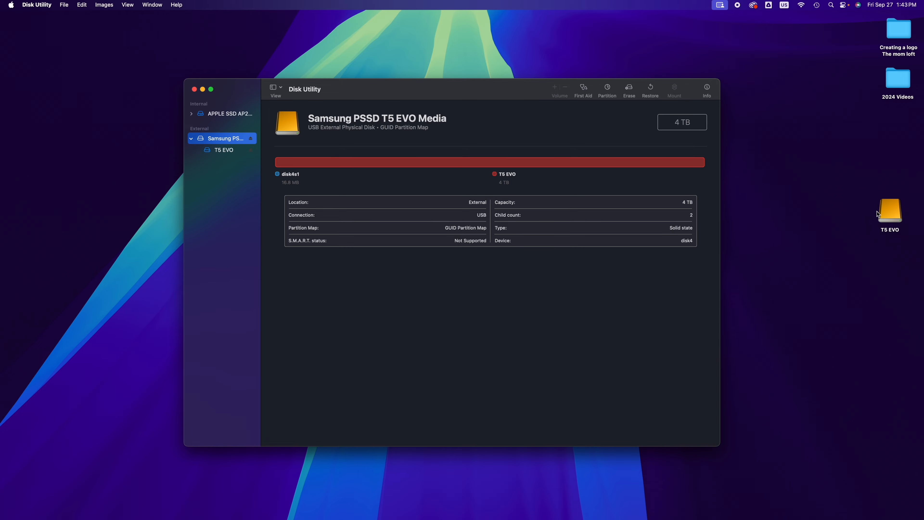
- Open the T5 EVO drive from the desktop to view its files, and close its window
left_click(885, 217)
double_click(884, 216)
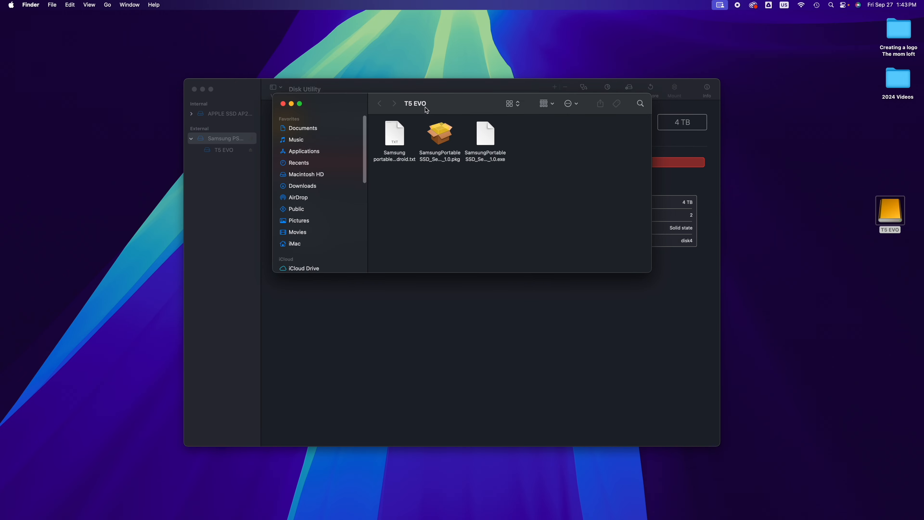
left_click_drag(414, 107, 419, 185)
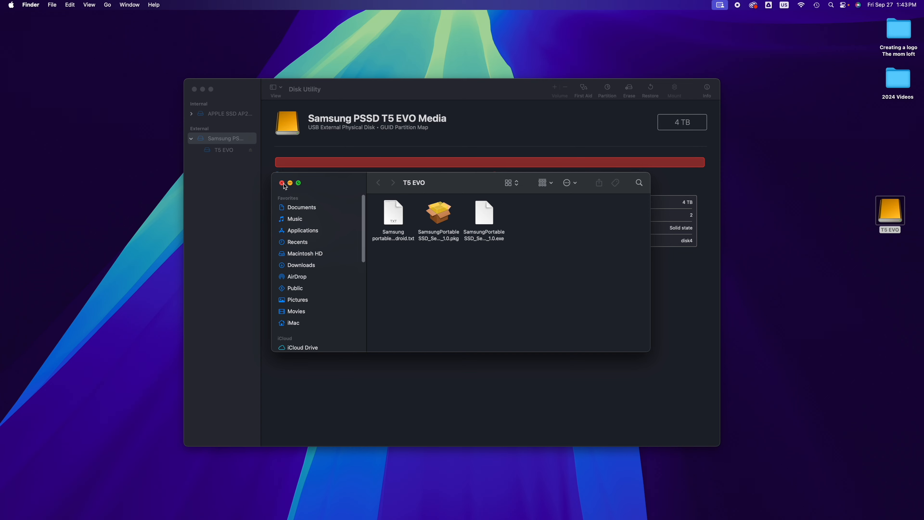
left_click(283, 183)
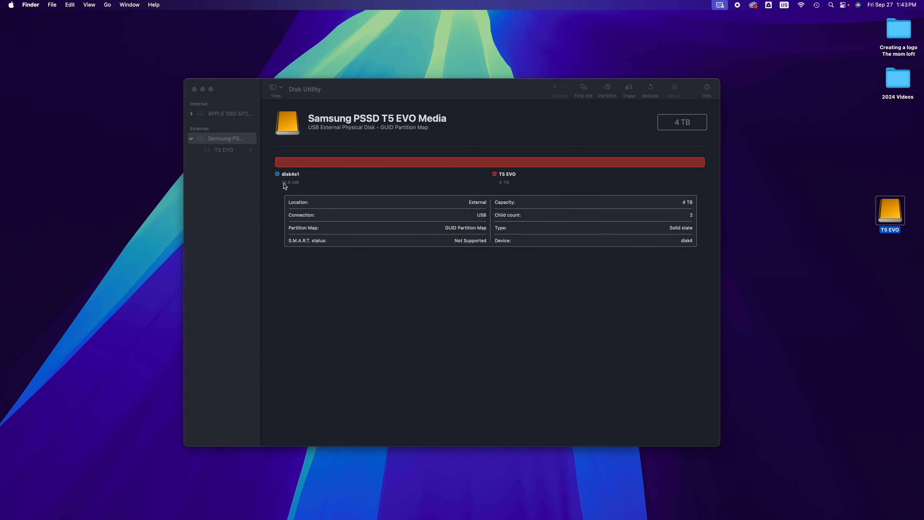
- Reopen the T5 EVO drive to check its contents once more beside Disk Utility, and close its window
left_click_drag(456, 98, 456, 119)
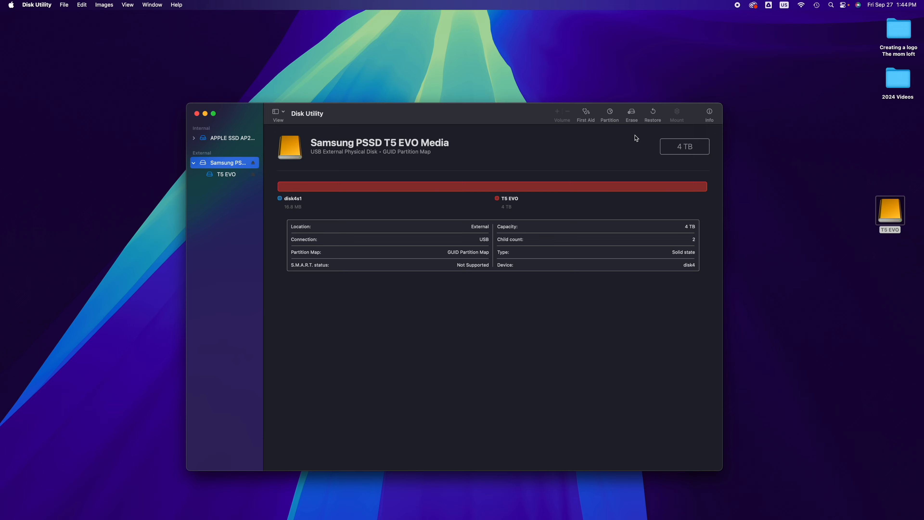
double_click(892, 211)
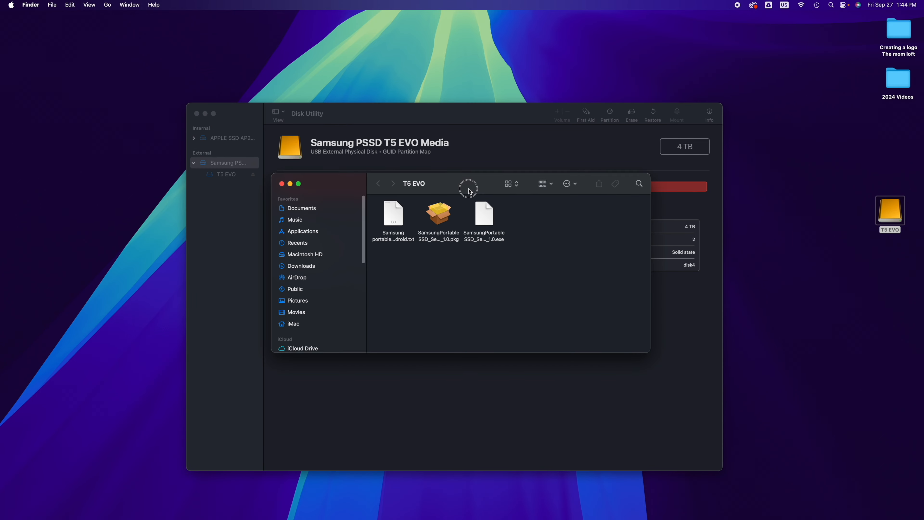
left_click_drag(468, 185, 501, 247)
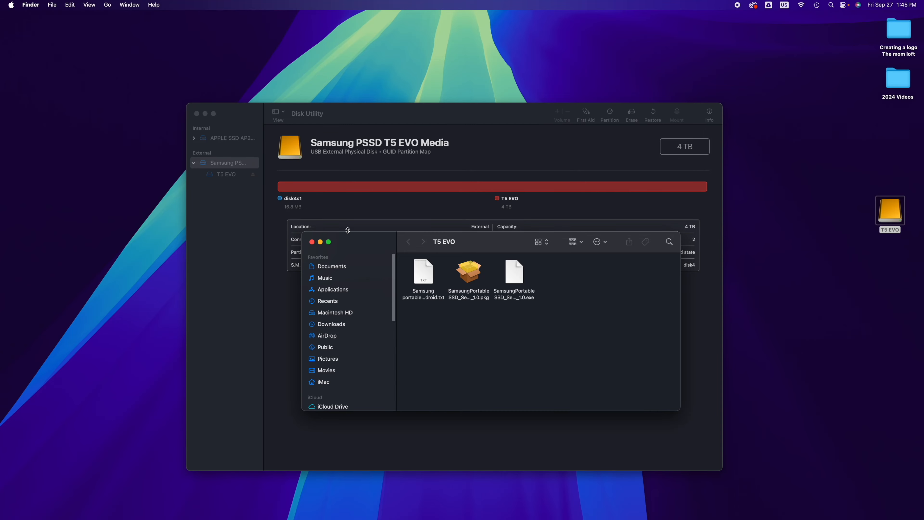
left_click(312, 242)
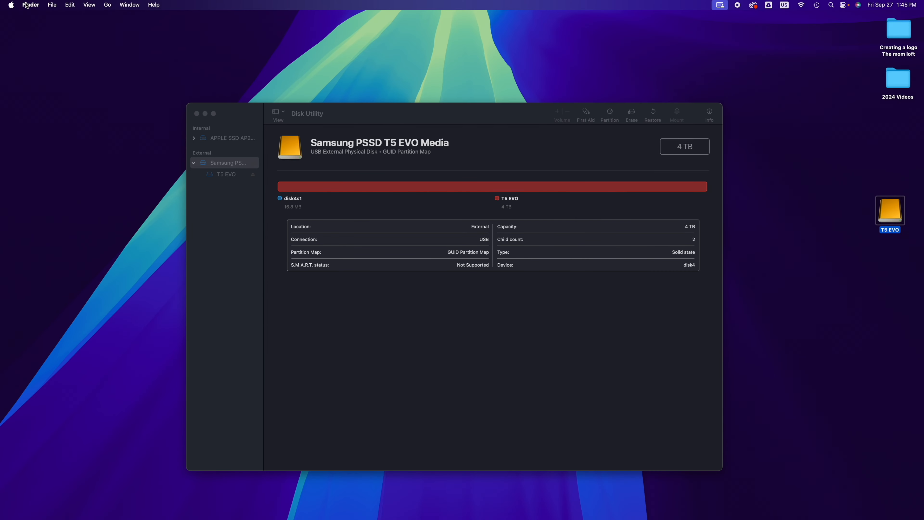
- Open Finder's general settings to check which kinds of disks are shown on the desktop
left_click(553, 37)
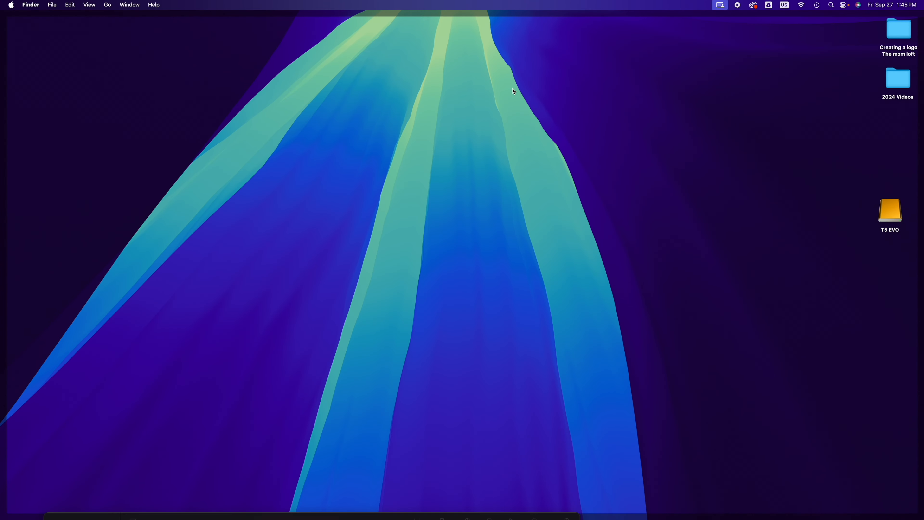
left_click(478, 85)
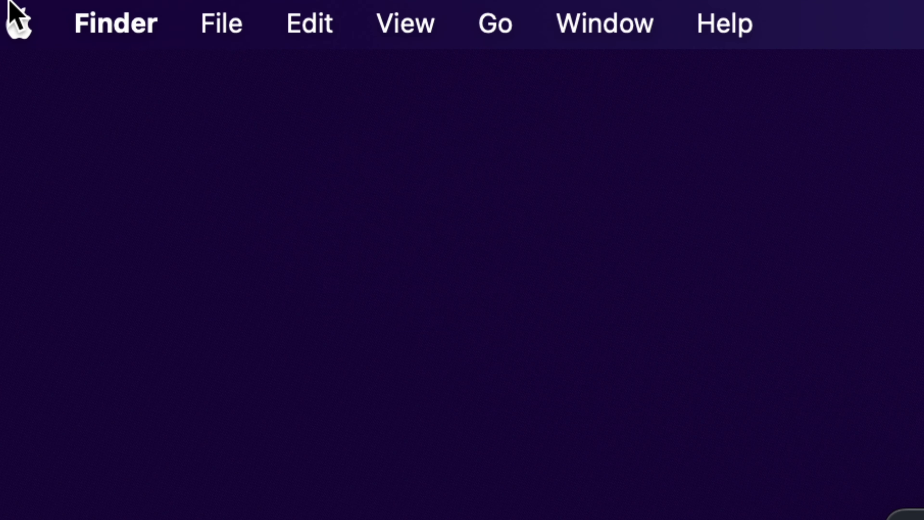
left_click(111, 26)
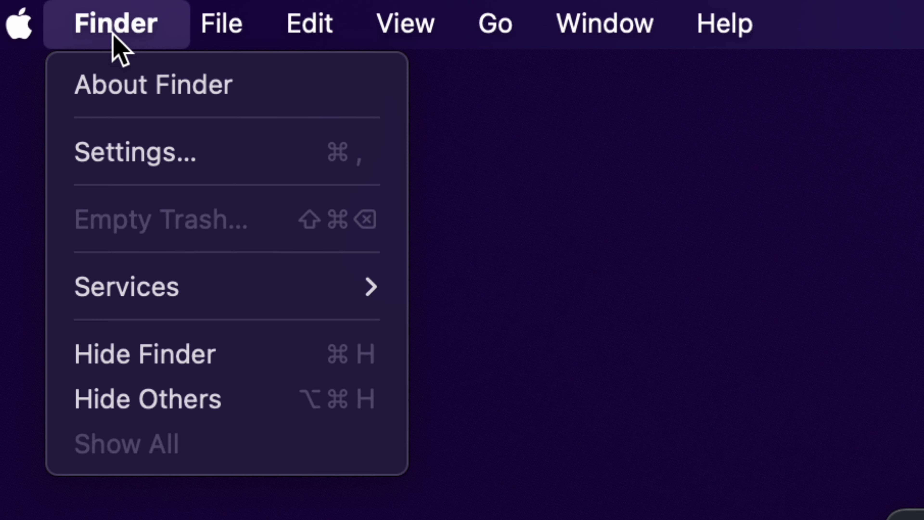
left_click(127, 146)
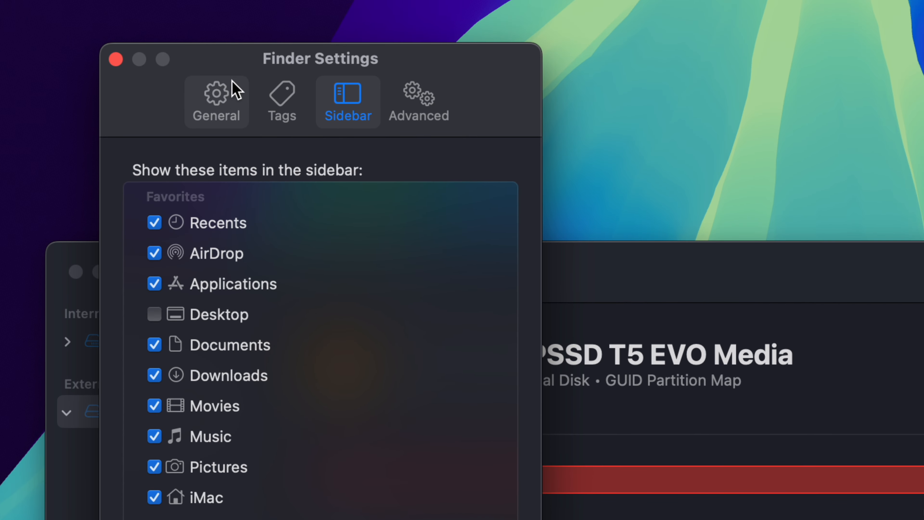
left_click(219, 100)
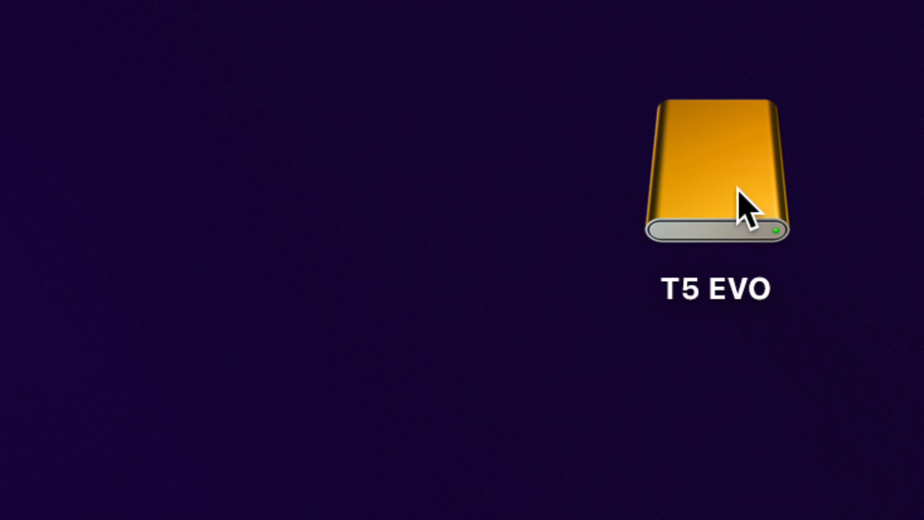
- Move the T5 EVO desktop icon closer to the Disk Utility window and view its Eject command
left_click_drag(742, 207, 518, 229)
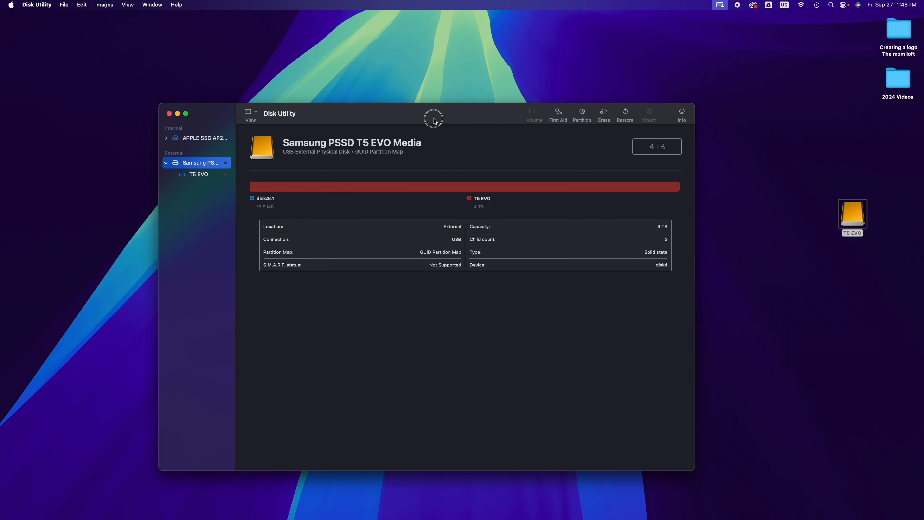
left_click_drag(434, 120, 462, 105)
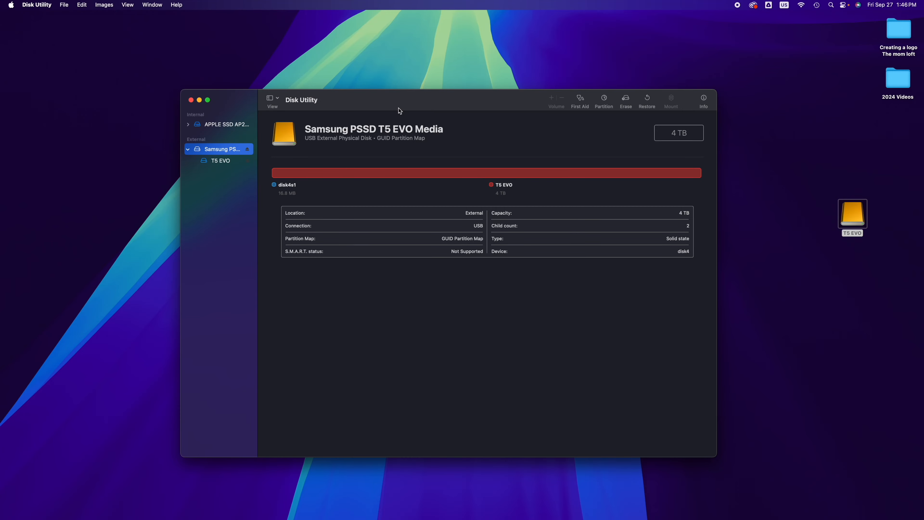
left_click_drag(847, 228, 796, 222)
right_click(796, 222)
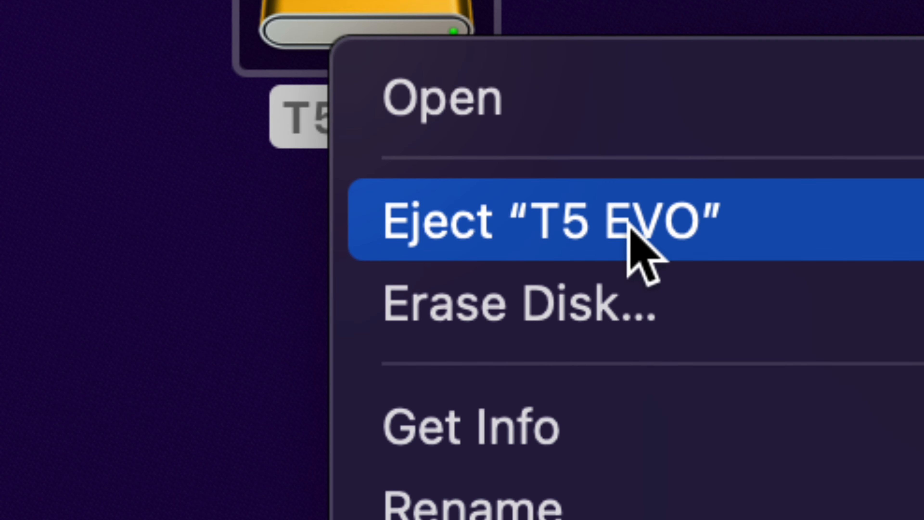
key("alt")
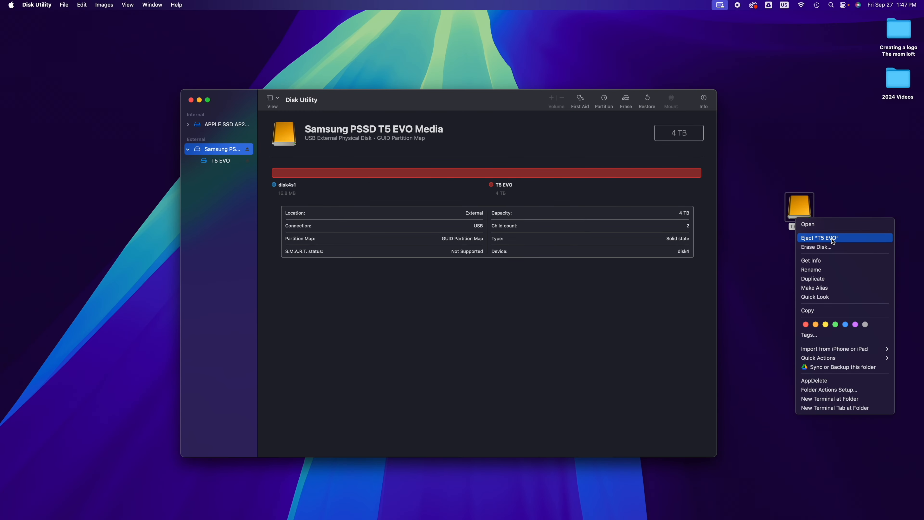
left_click(833, 239)
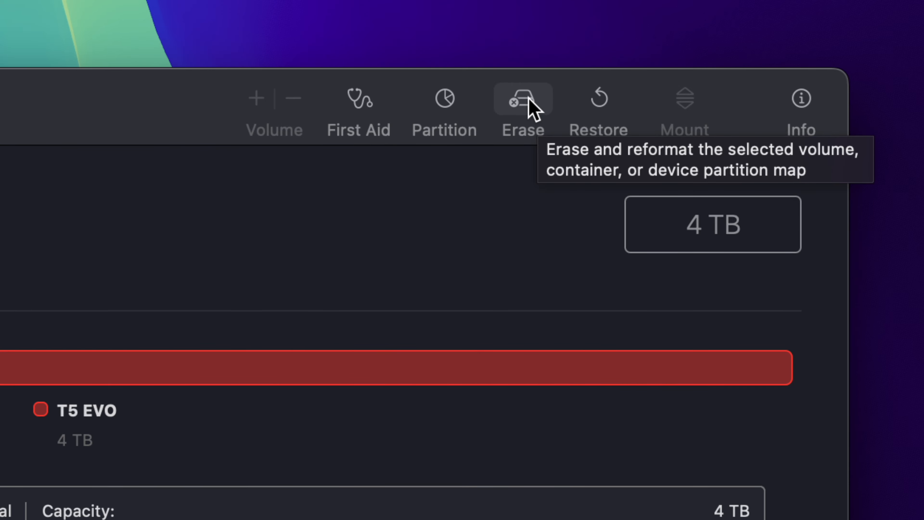
- Start an Erase of the Samsung PSSD T5 EVO Media and open its format choices
left_click(533, 109)
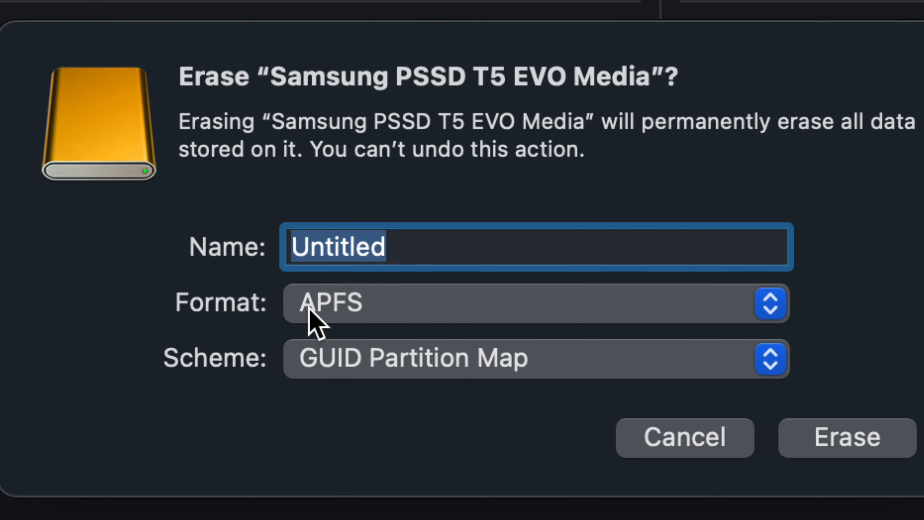
left_click(354, 310)
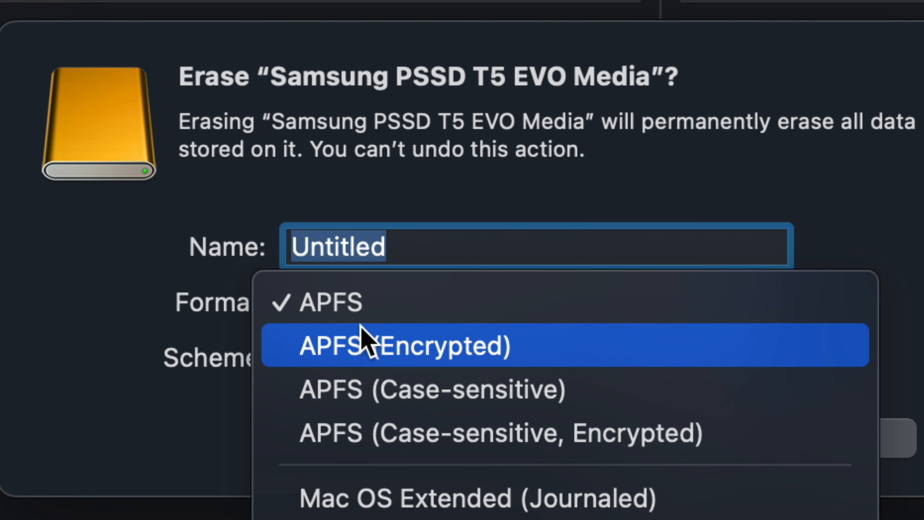
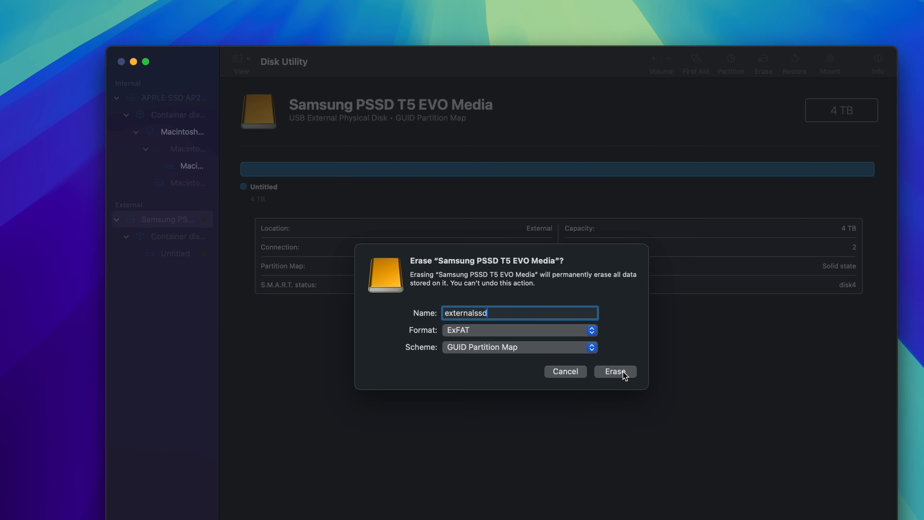
- Erase the Samsung PSSD T5 EVO Media as ExFAT with GUID Partition Map under the name externalssd, and finish the erase
left_click(614, 372)
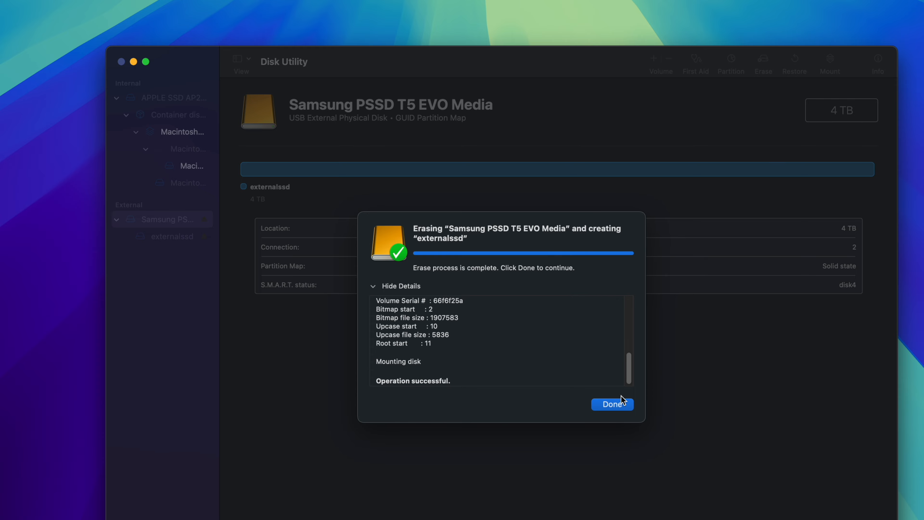
left_click(616, 404)
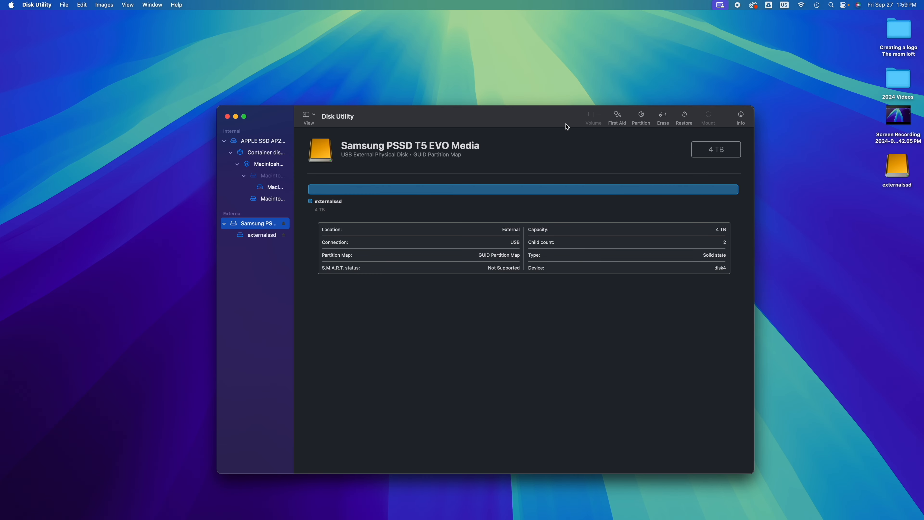
- Open the externalssd drive from the desktop in its own window and close Disk Utility
left_click_drag(535, 125, 435, 70)
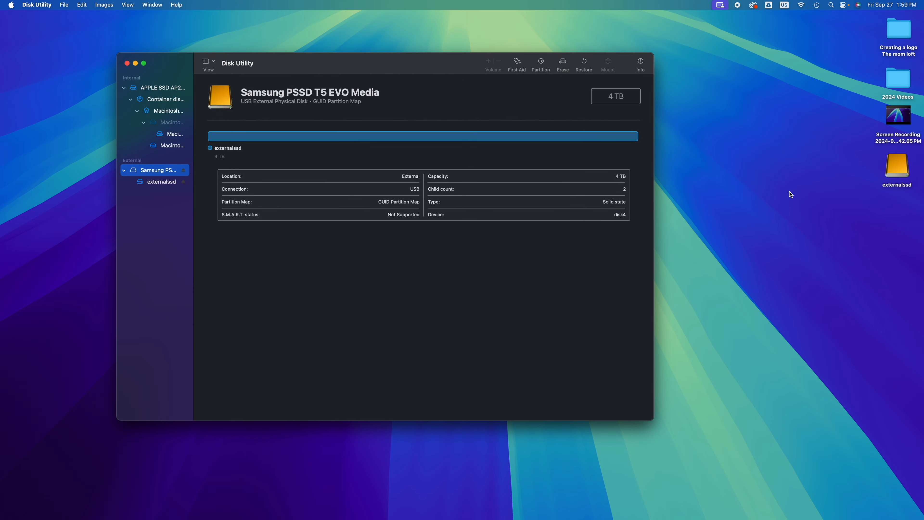
left_click_drag(893, 170, 719, 188)
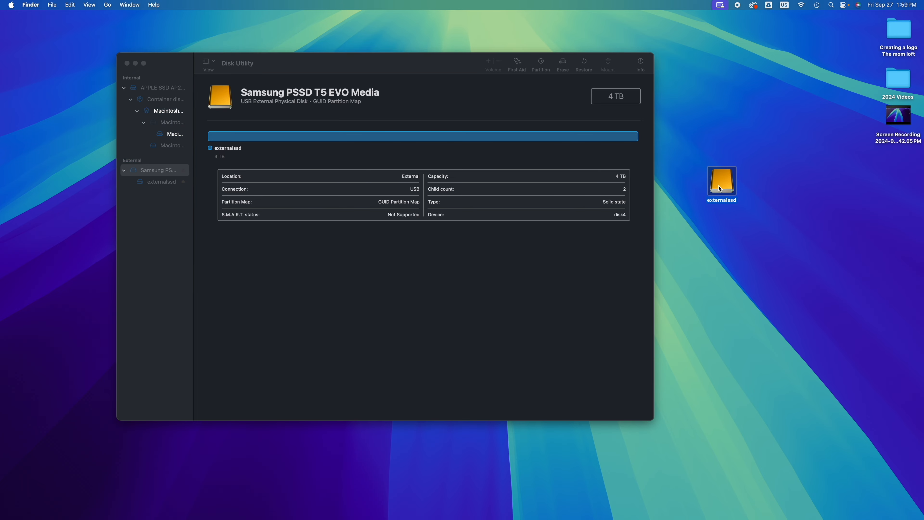
double_click(720, 188)
left_click_drag(419, 106, 546, 246)
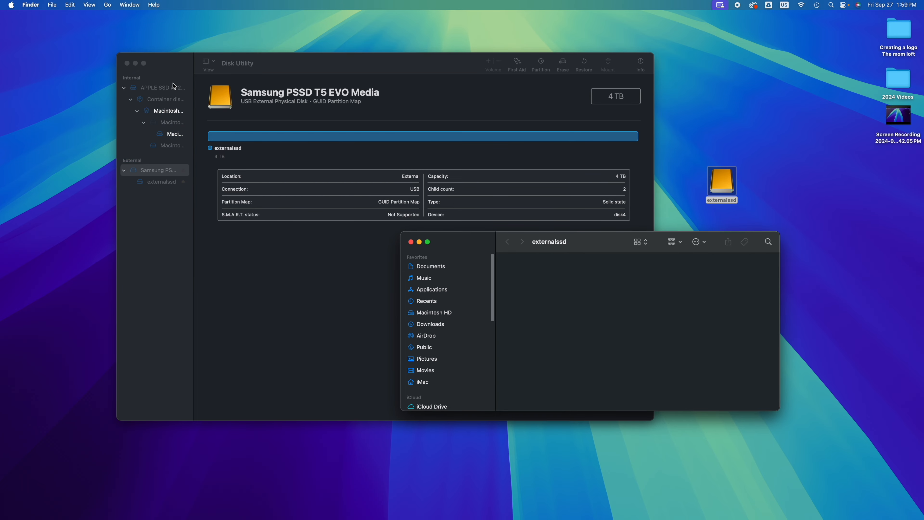
left_click(127, 63)
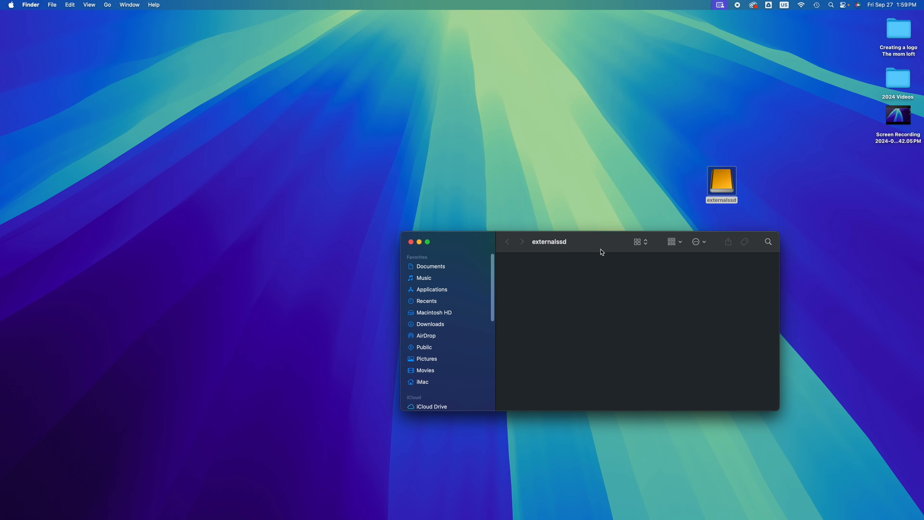
- Copy the Screen Recording file from the desktop onto the externalssd drive
left_click_drag(602, 252, 387, 165)
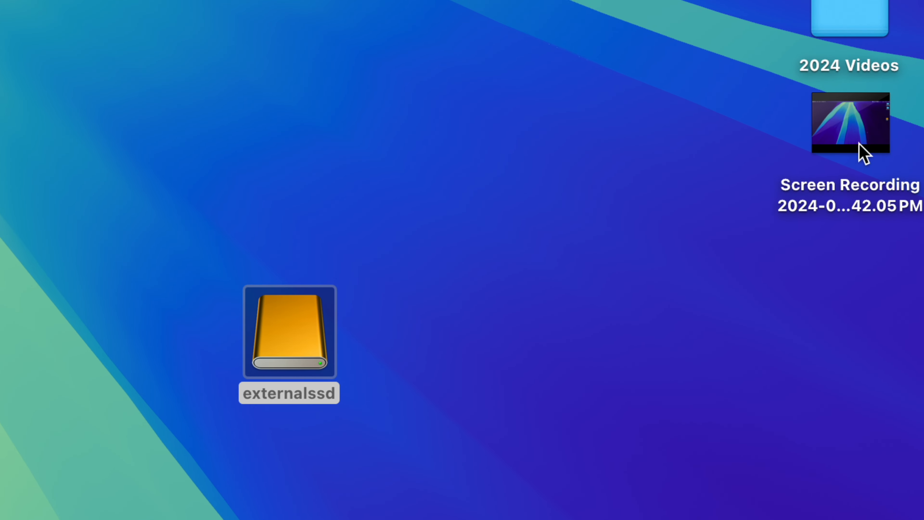
mouse_move(896, 125)
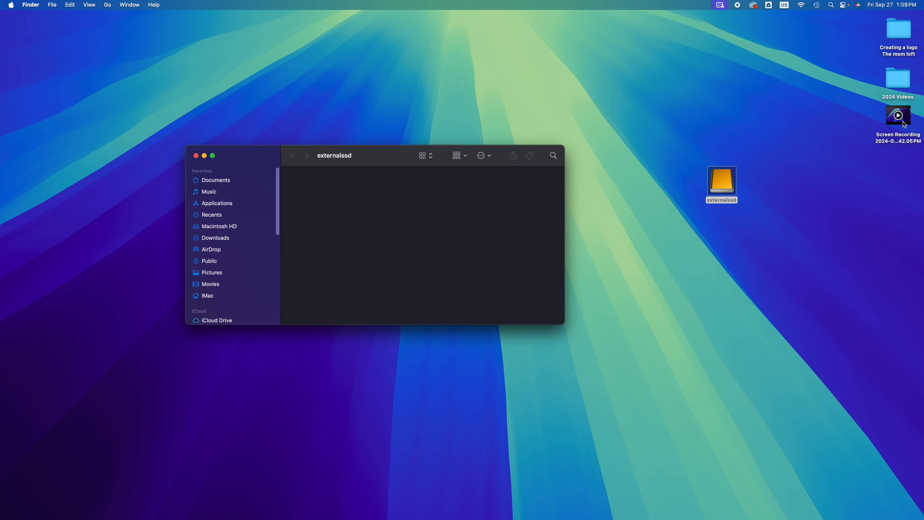
left_click_drag(893, 140, 359, 201)
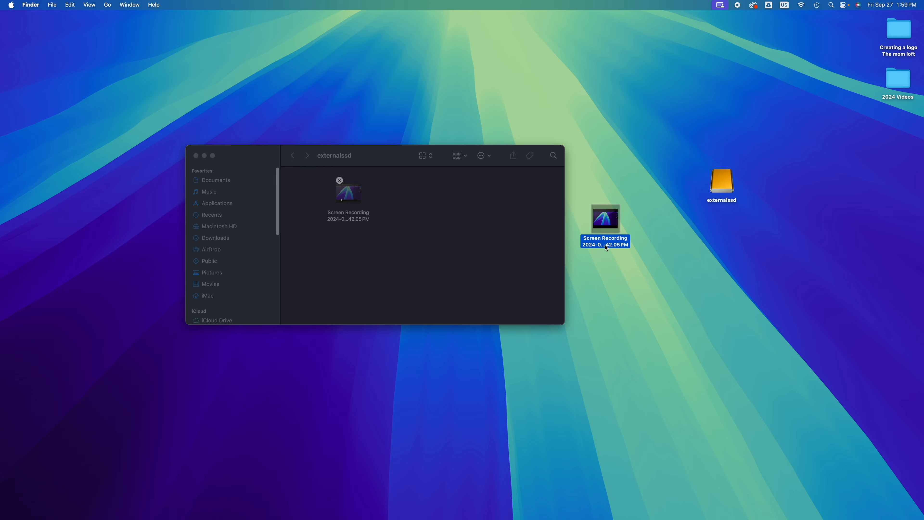
- Copy the desktop screen recording and paste it into the externalssd drive, replacing the item already there
right_click(610, 232)
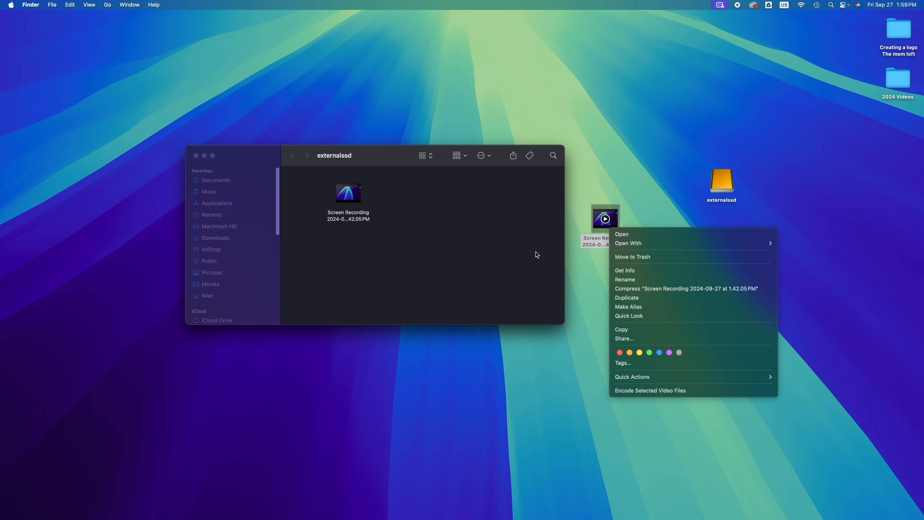
left_click(624, 329)
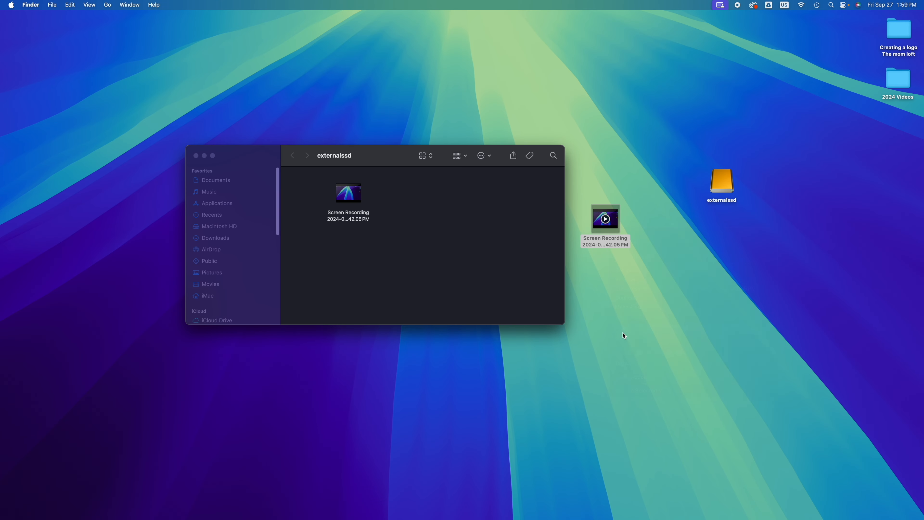
left_click(452, 226)
right_click(426, 217)
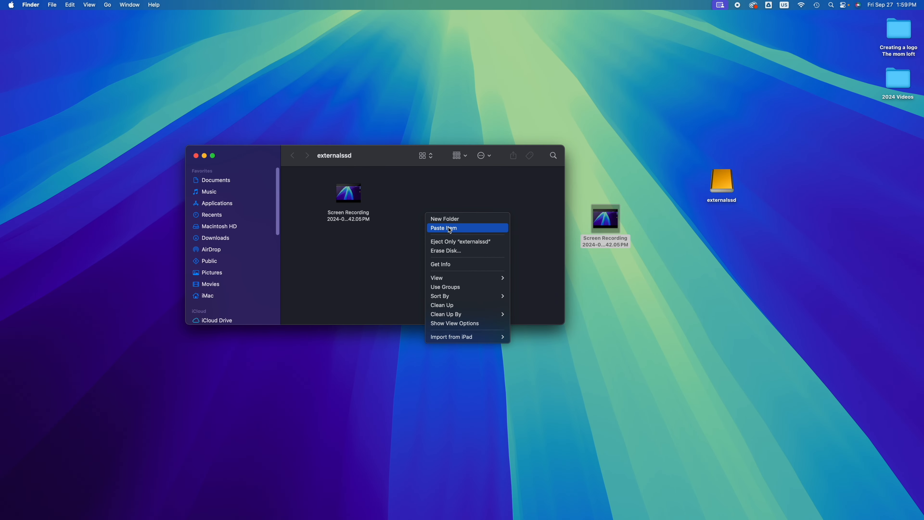
left_click(417, 236)
left_click_drag(344, 71, 509, 217)
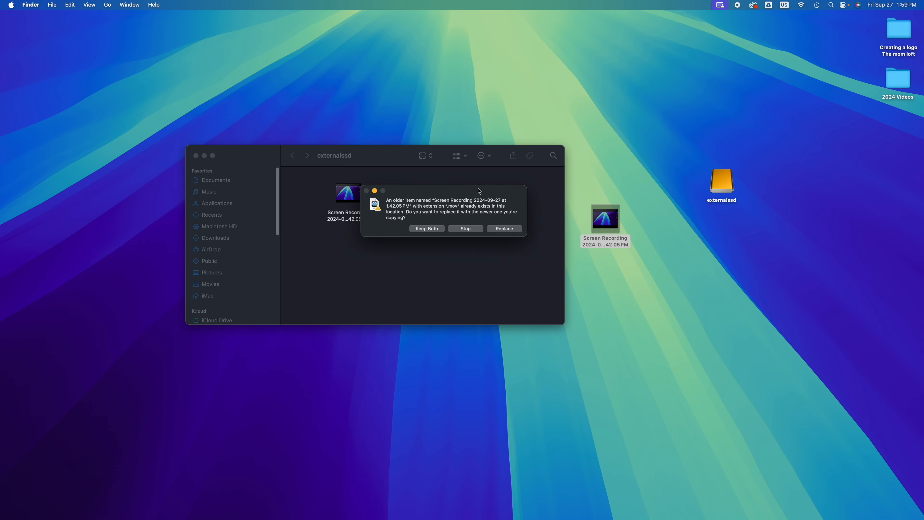
left_click(505, 228)
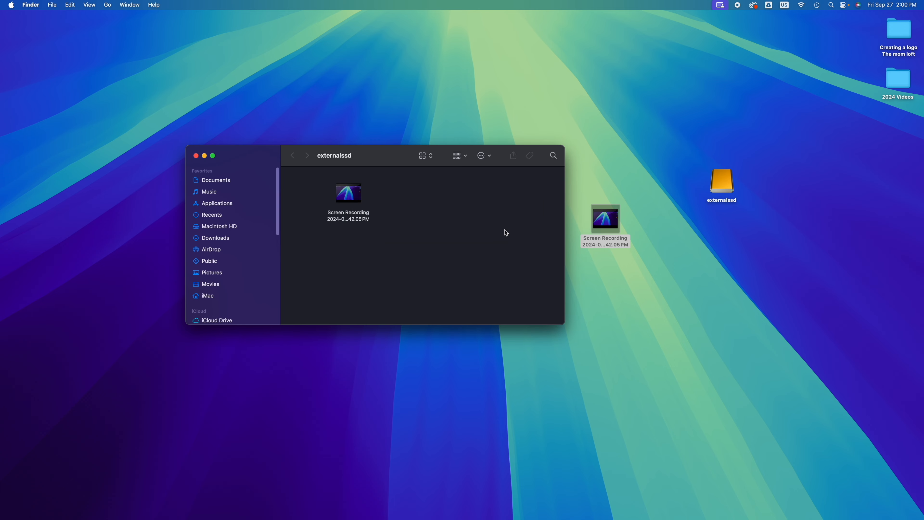
- Examine the externalssd drive's info, including its format and Sharing & Permissions, and close the info window
left_click(723, 188)
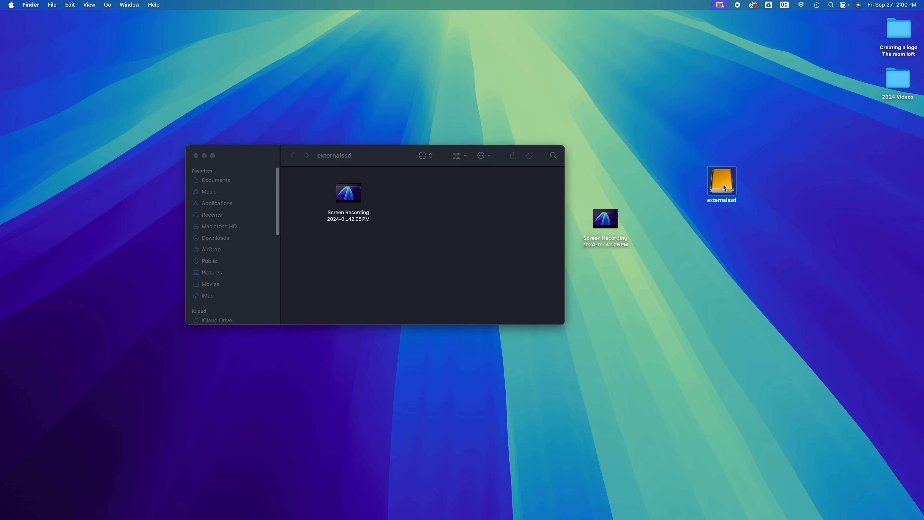
right_click(723, 188)
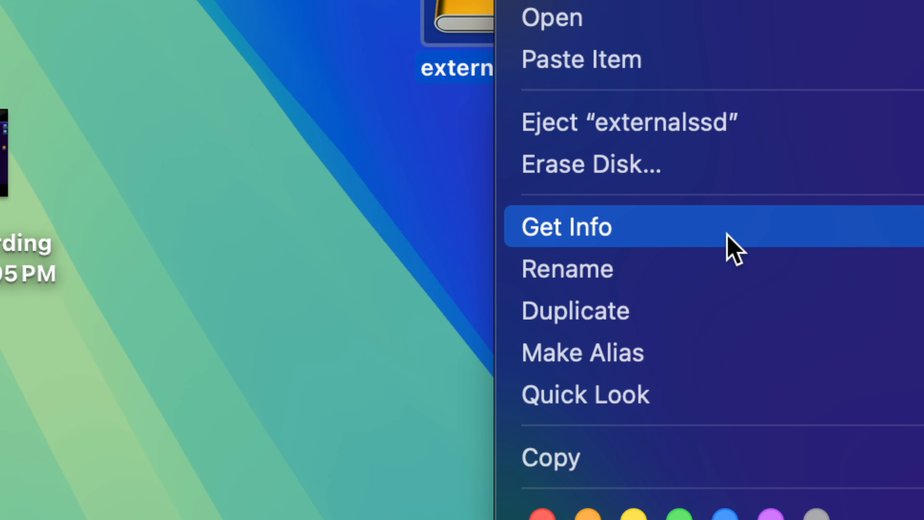
left_click(728, 248)
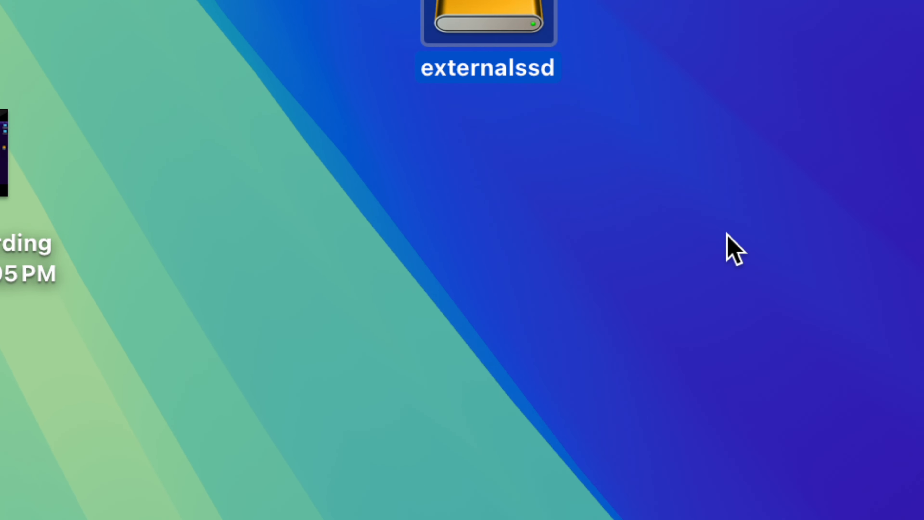
left_click(106, 20)
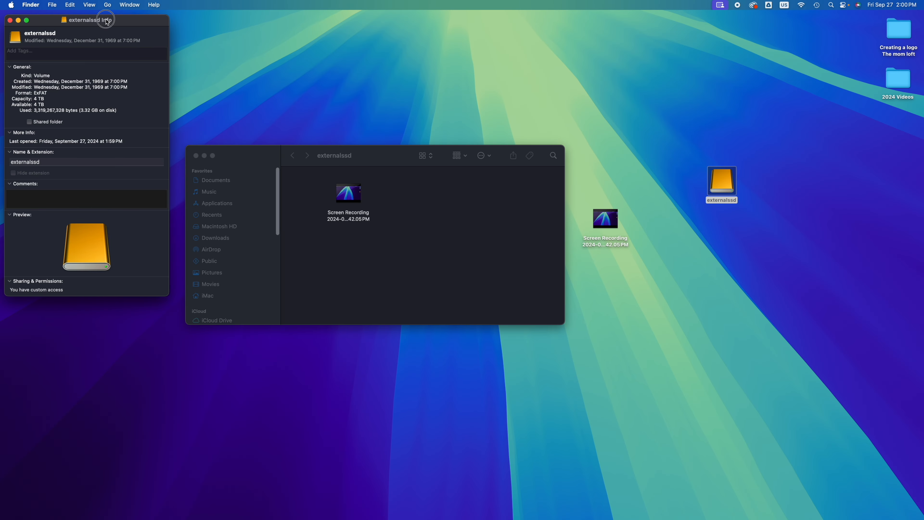
left_click_drag(105, 20, 576, 75)
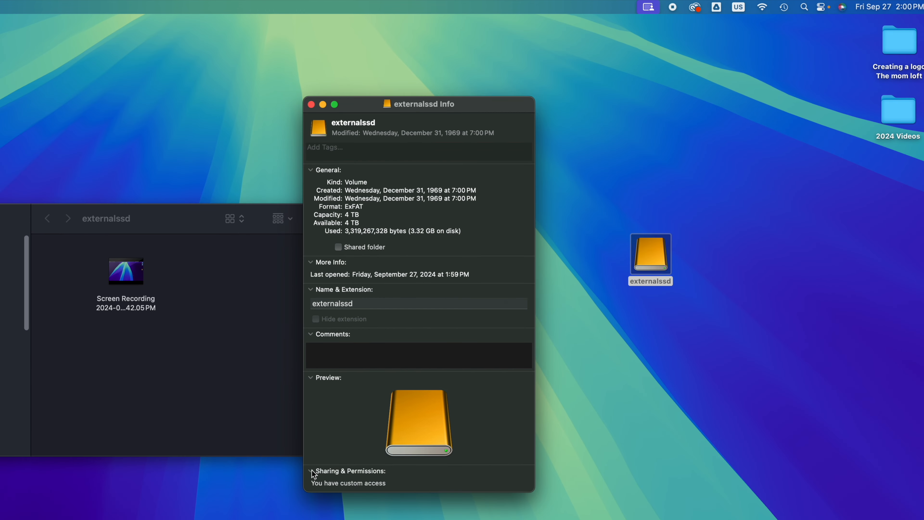
left_click(312, 471)
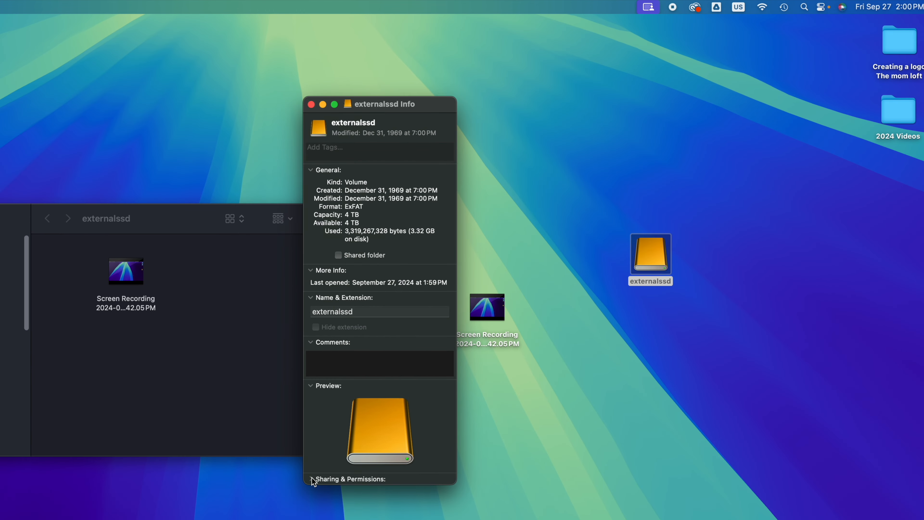
left_click(311, 480)
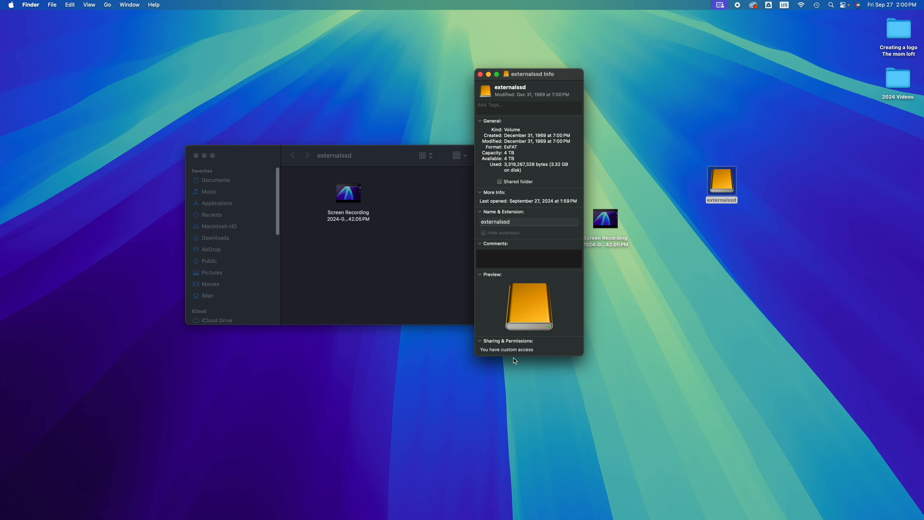
left_click(480, 75)
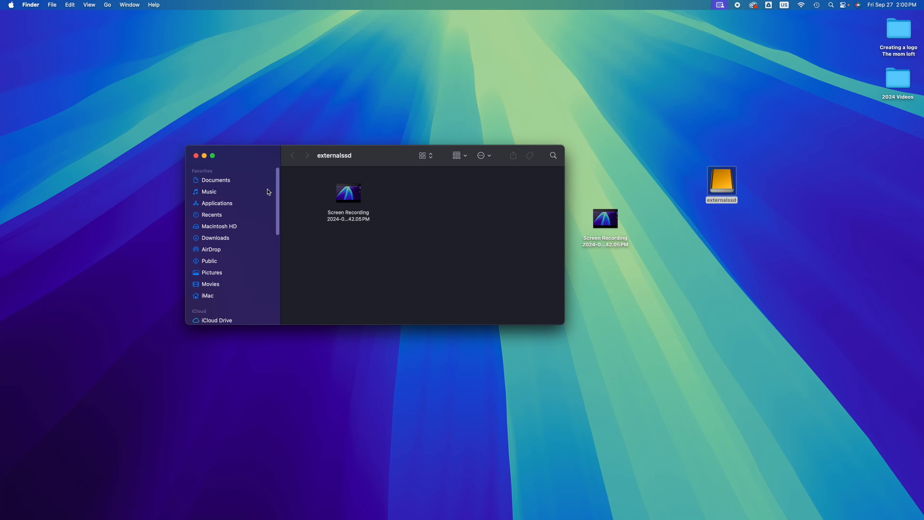
- Clear the screen recording off the externalssd drive, put the drive's icon back among the other desktop icons, and close its window
left_click_drag(388, 197, 865, 156)
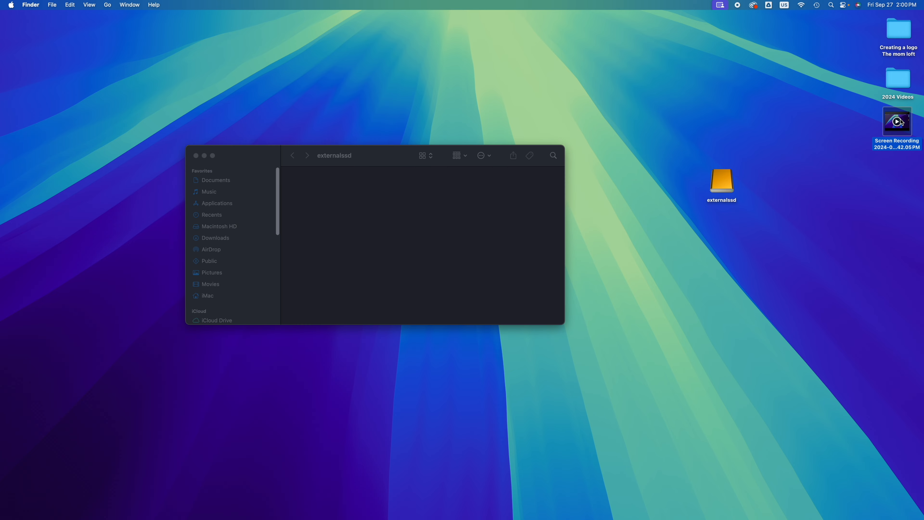
left_click_drag(729, 191, 853, 224)
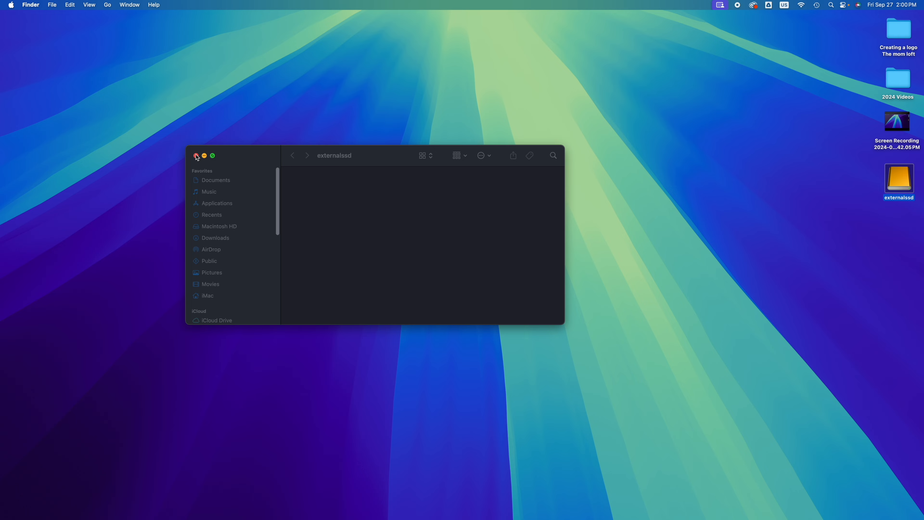
left_click(195, 155)
- Reopen Disk Utility, collapse the internal APPLE SSD, and select the external Samsung PSSD T5 EVO Media
mouse_move(332, 518)
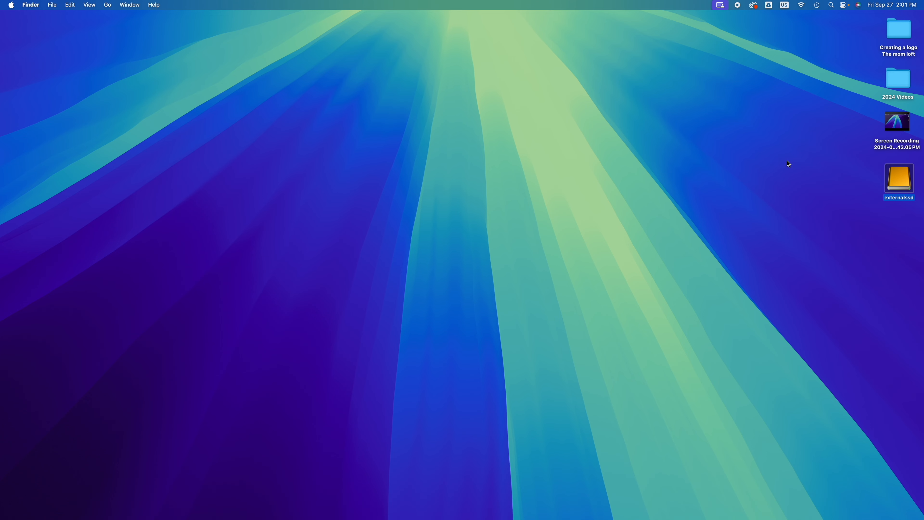
left_click(833, 5)
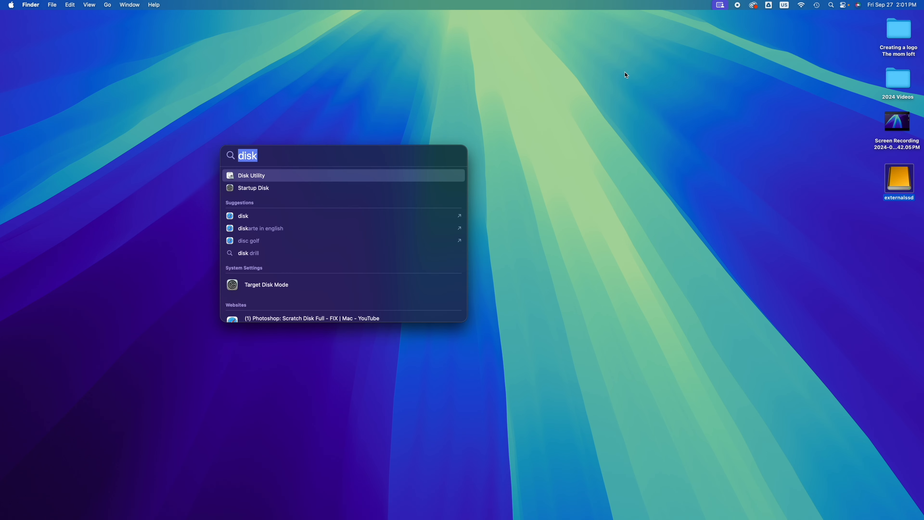
left_click(274, 177)
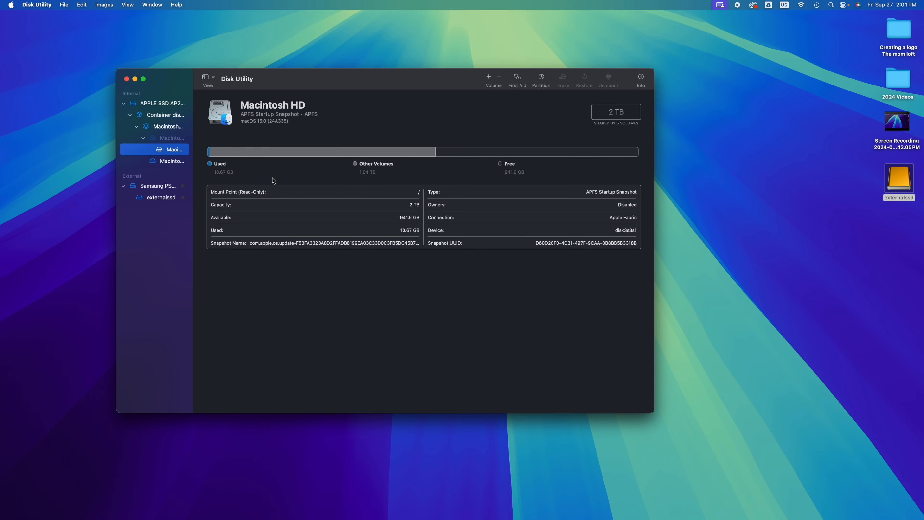
left_click_drag(346, 91, 443, 94)
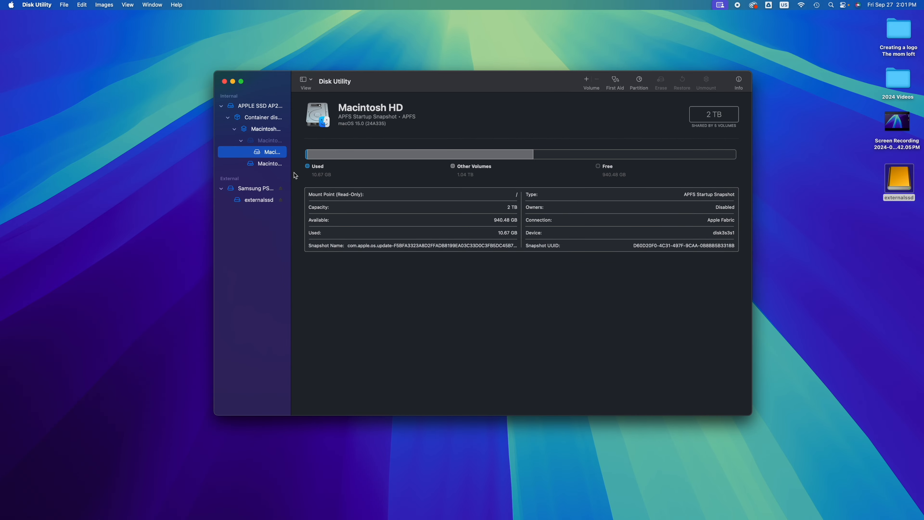
left_click(222, 107)
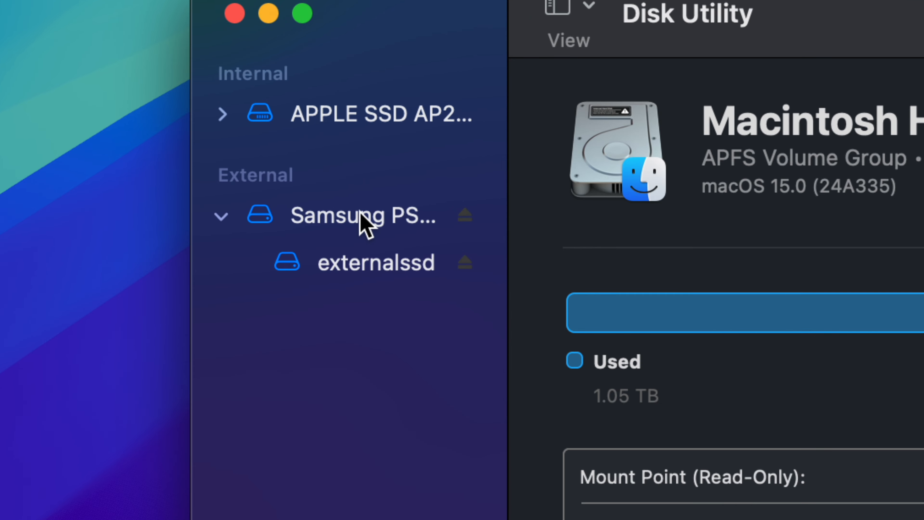
left_click(329, 217)
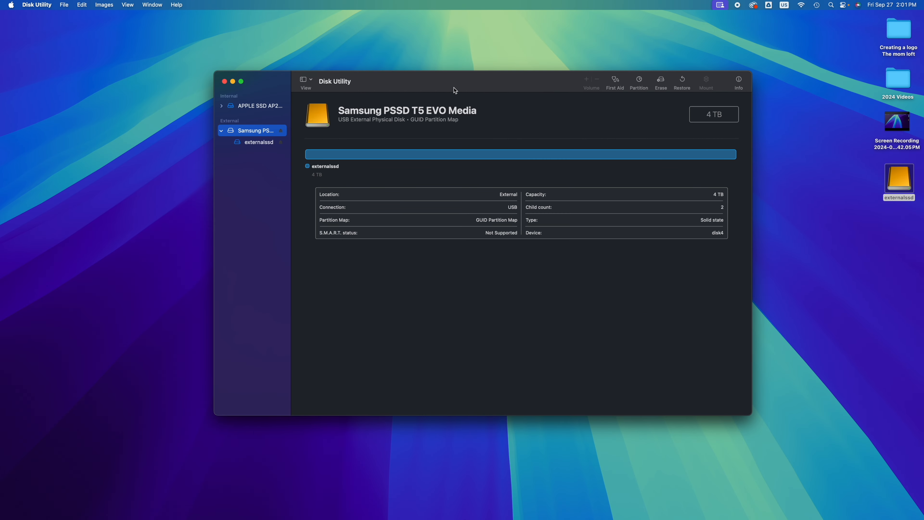
left_click_drag(455, 90, 454, 122)
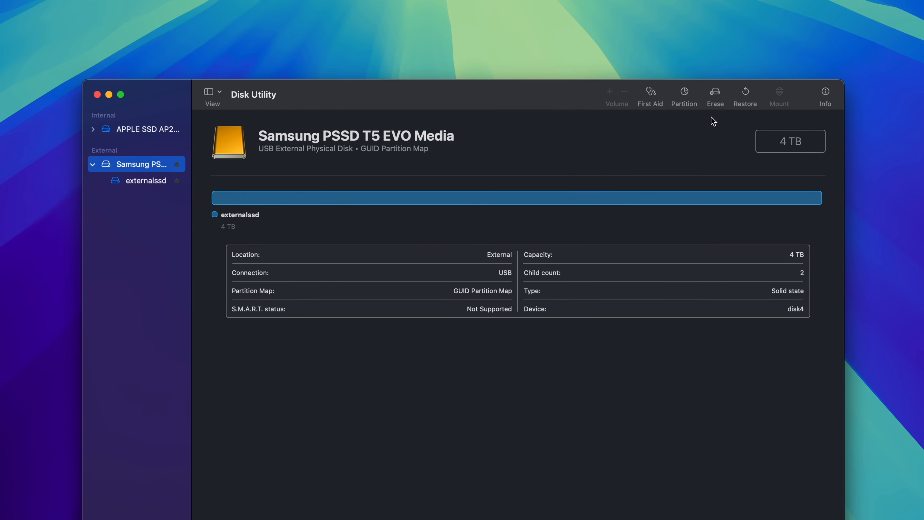
- Erase the Samsung PSSD T5 EVO Media with the name ssd, APFS format and GUID Partition Map scheme
left_click(713, 96)
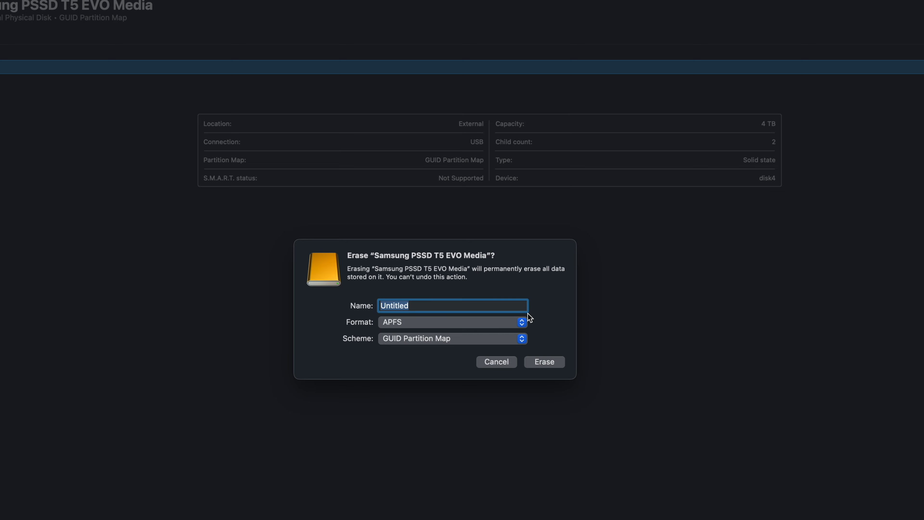
left_click(523, 318)
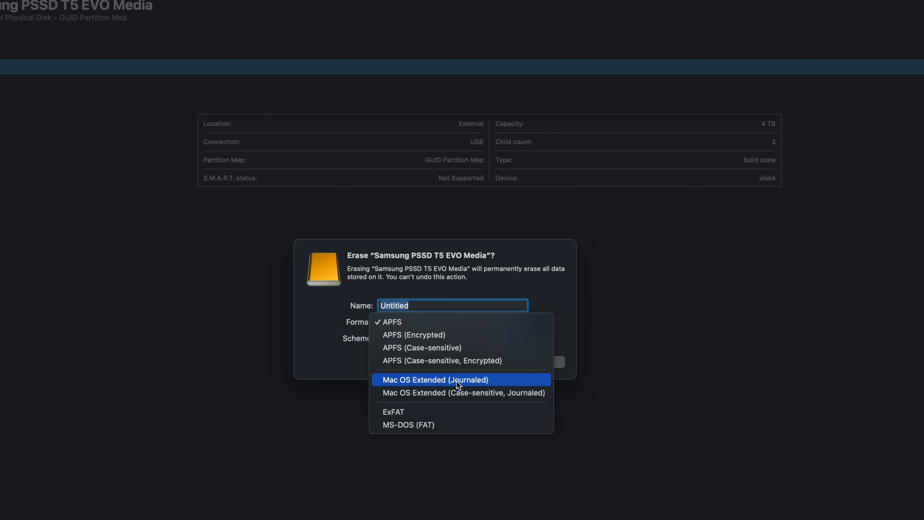
left_click(413, 323)
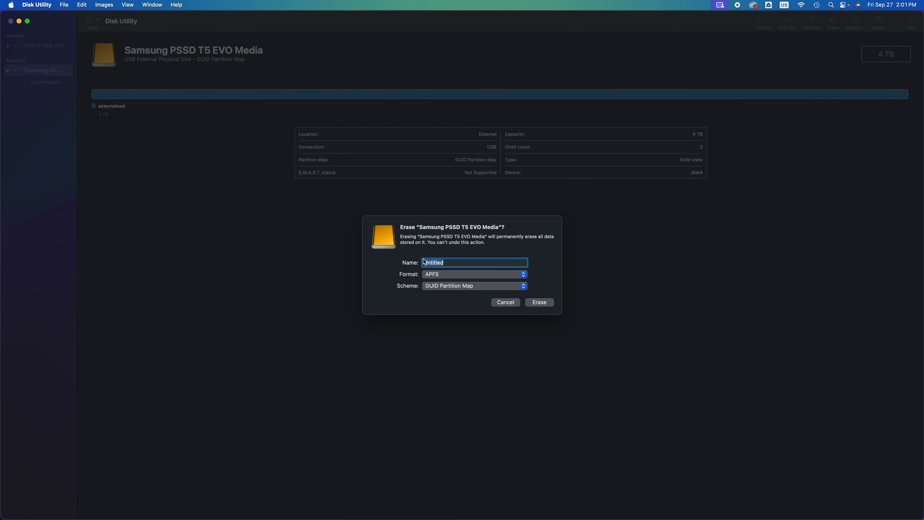
type("ssd")
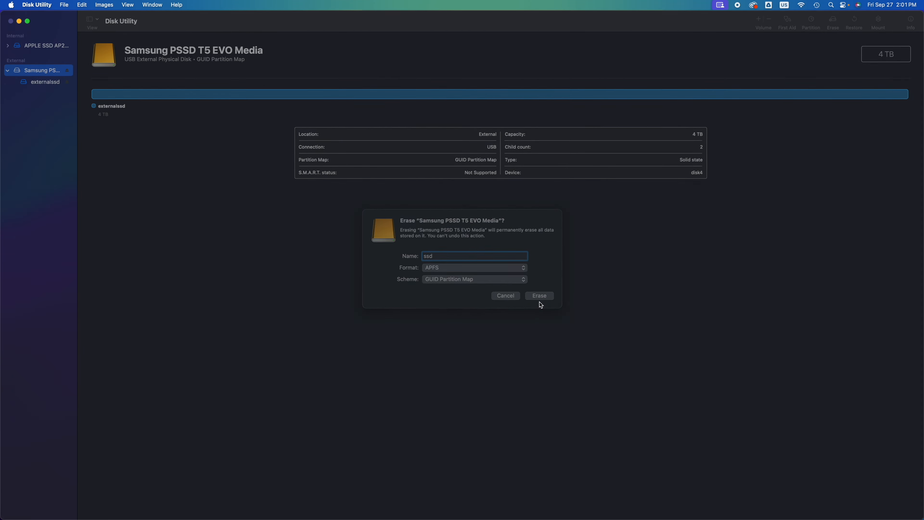
left_click(540, 303)
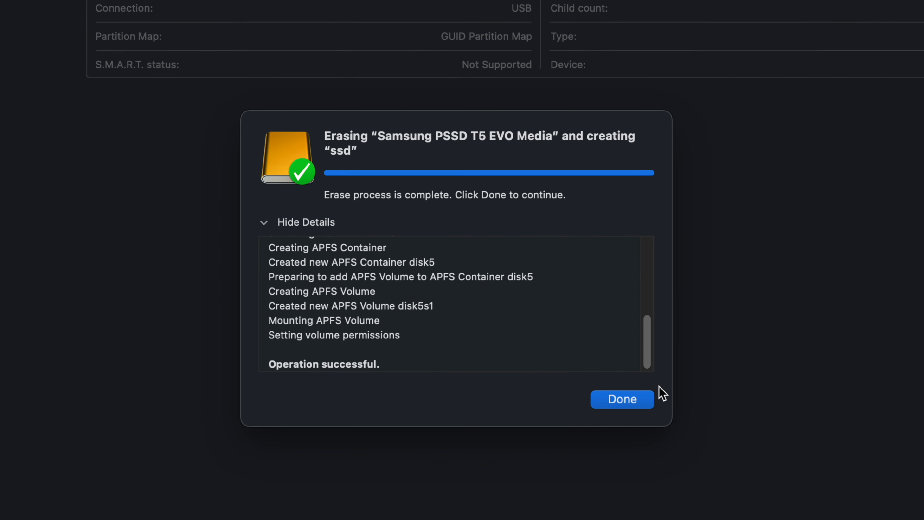
- Close the finished erase report and add a second partition to the Samsung PSSD T5 EVO Media, rather than a volume
left_click(625, 401)
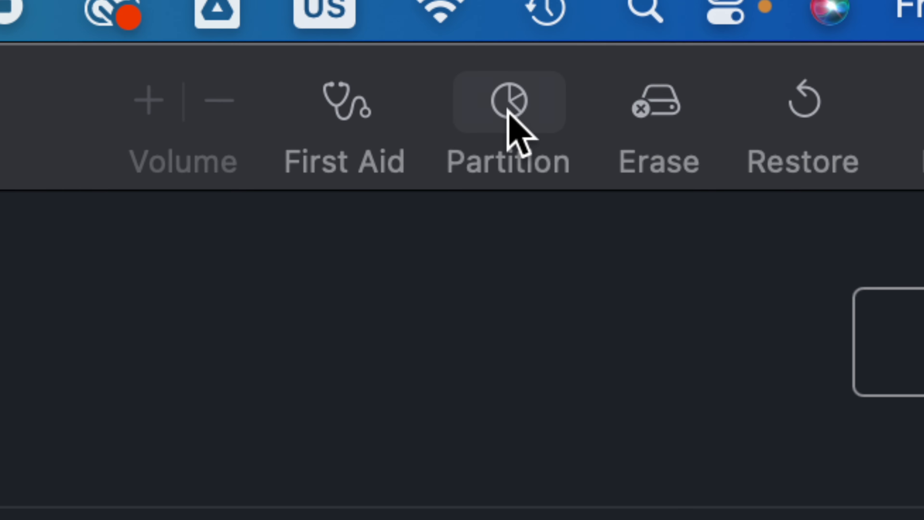
left_click(508, 111)
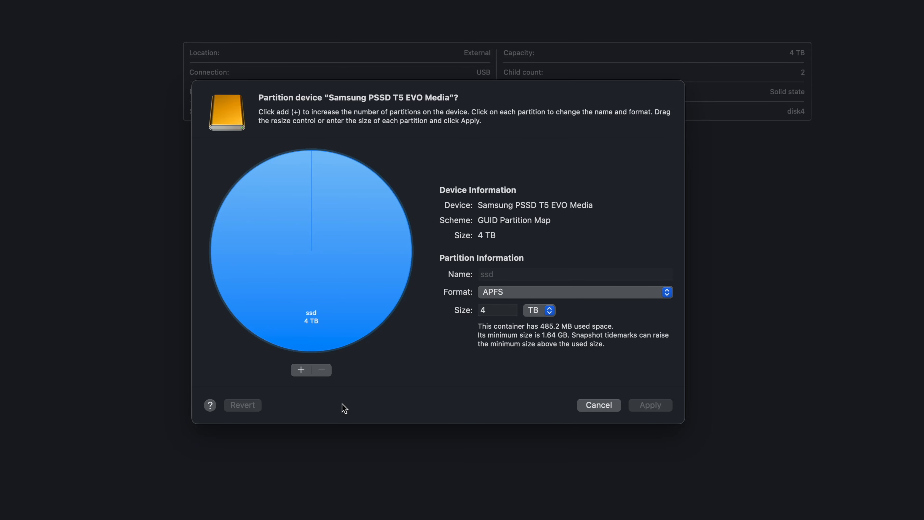
left_click(301, 370)
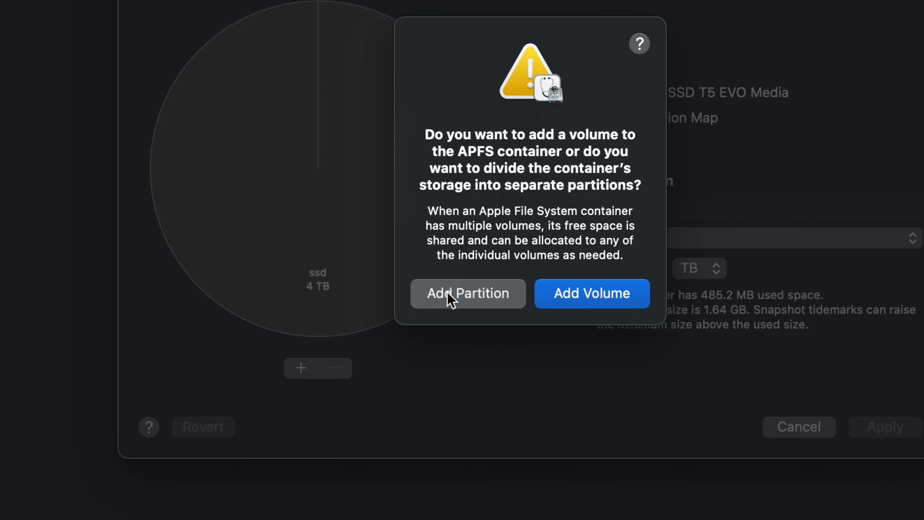
left_click(450, 299)
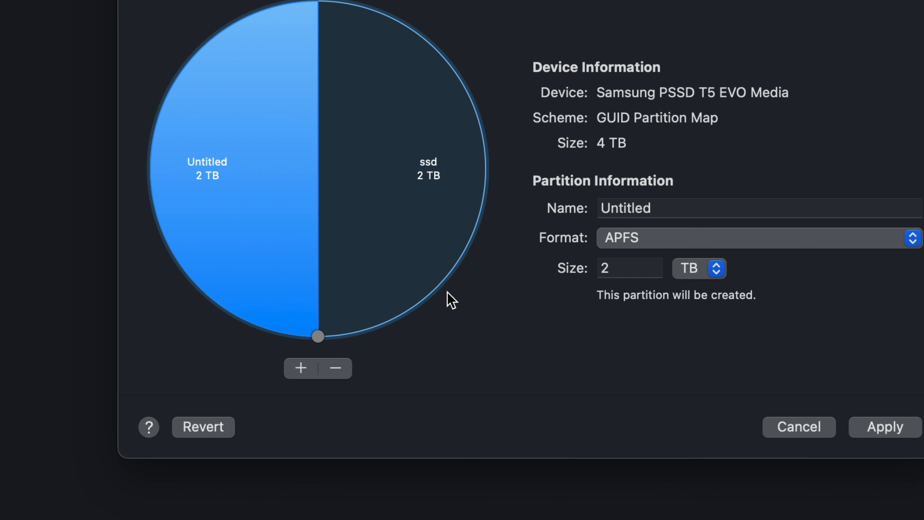
- Shrink the ssd partition to about 998 GB, giving the other 3 TB to the Untitled partition, and select the Untitled partition
left_click(352, 178)
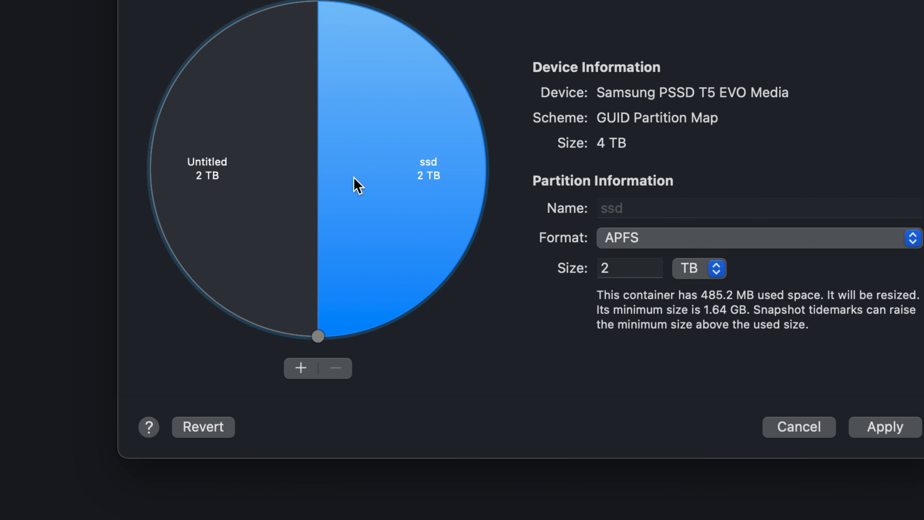
left_click(258, 191)
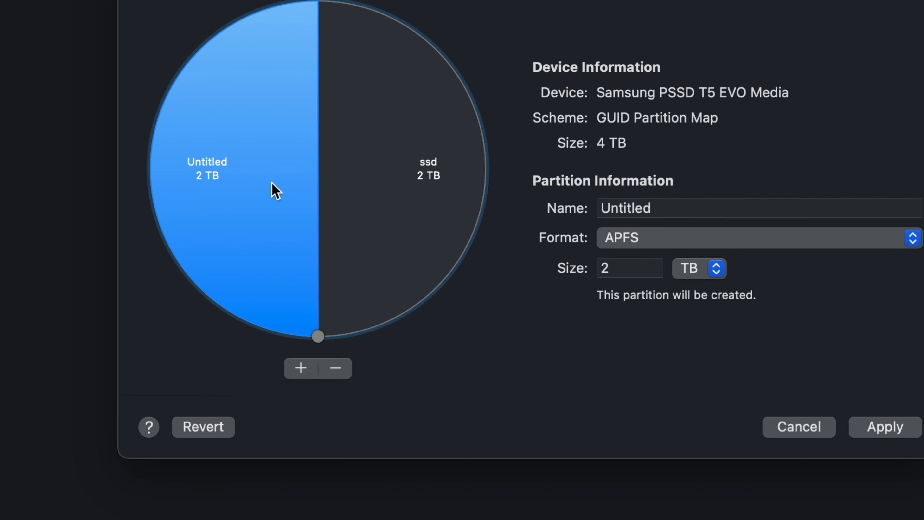
left_click(368, 201)
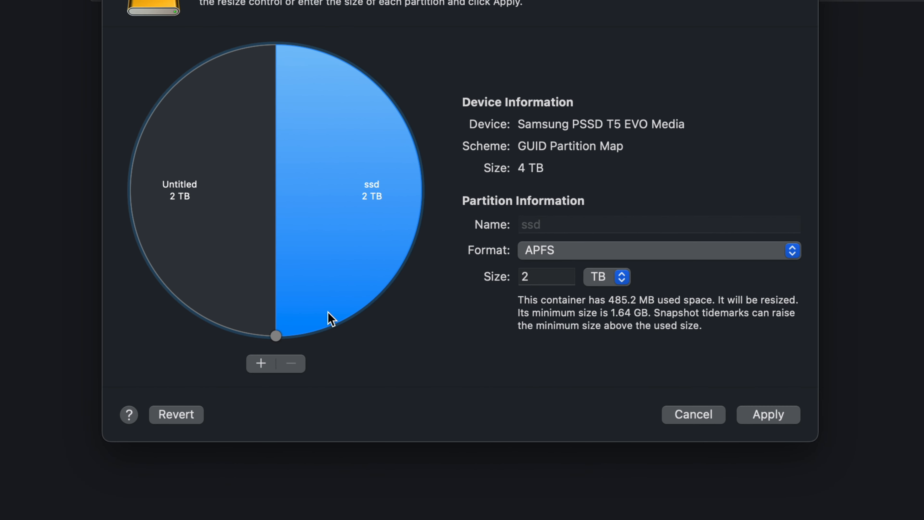
left_click_drag(276, 334, 417, 189)
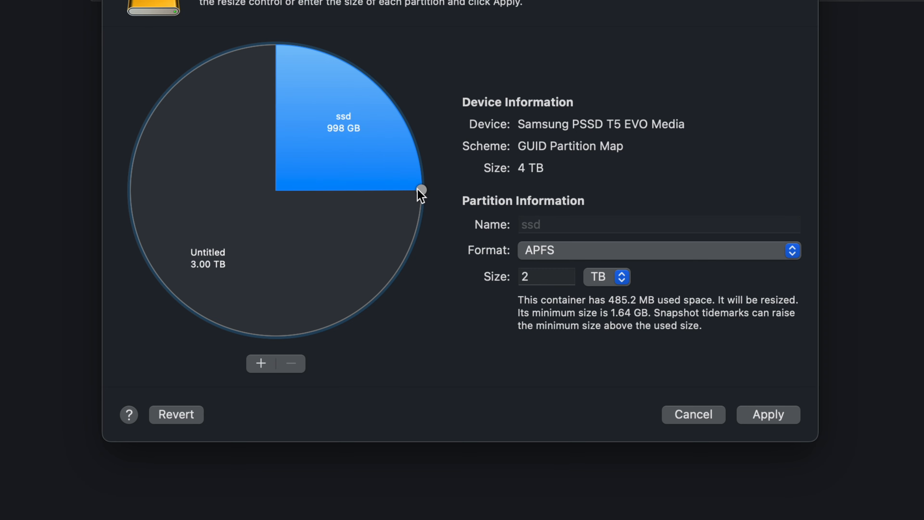
left_click_drag(417, 191, 418, 190)
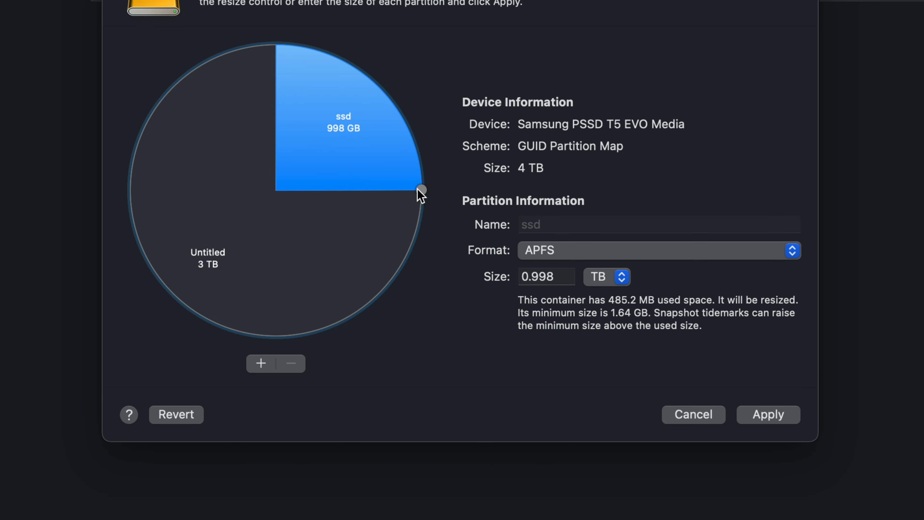
left_click(320, 272)
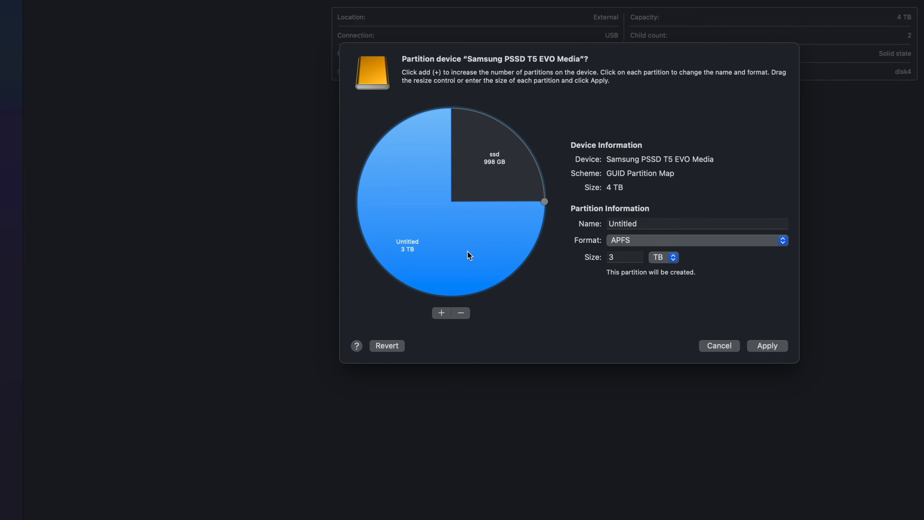
- Split another partition off the ssd partition and shrink the new one to about 199 GB
left_click(508, 190)
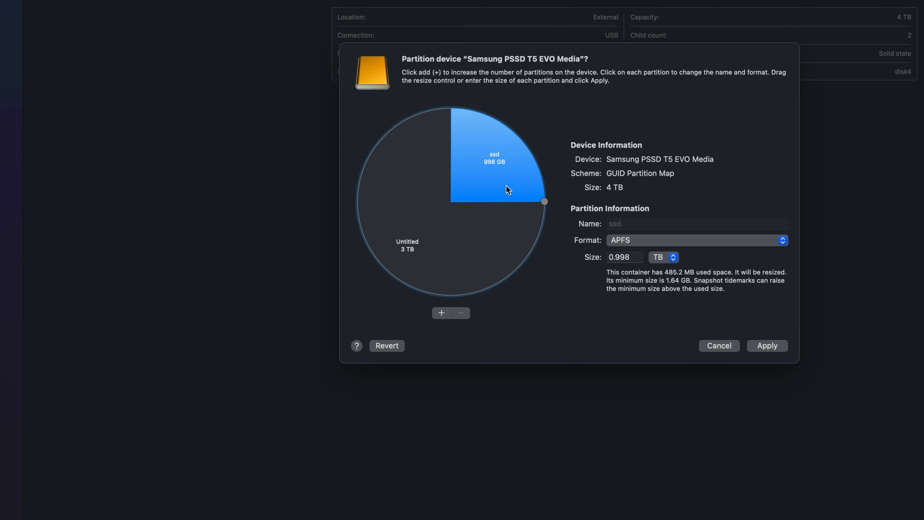
left_click(441, 314)
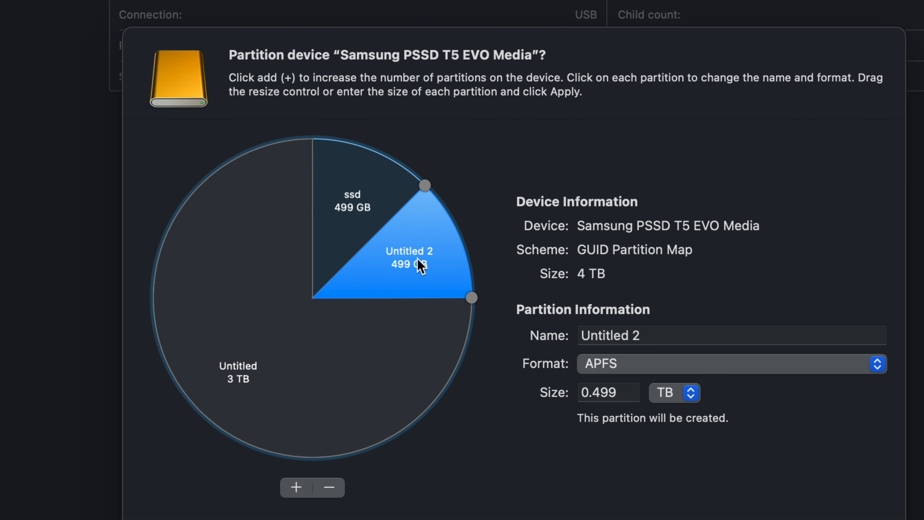
left_click_drag(472, 299, 455, 226)
- Name the 199 GB partition pc and set its format to ExFAT
left_click(662, 331)
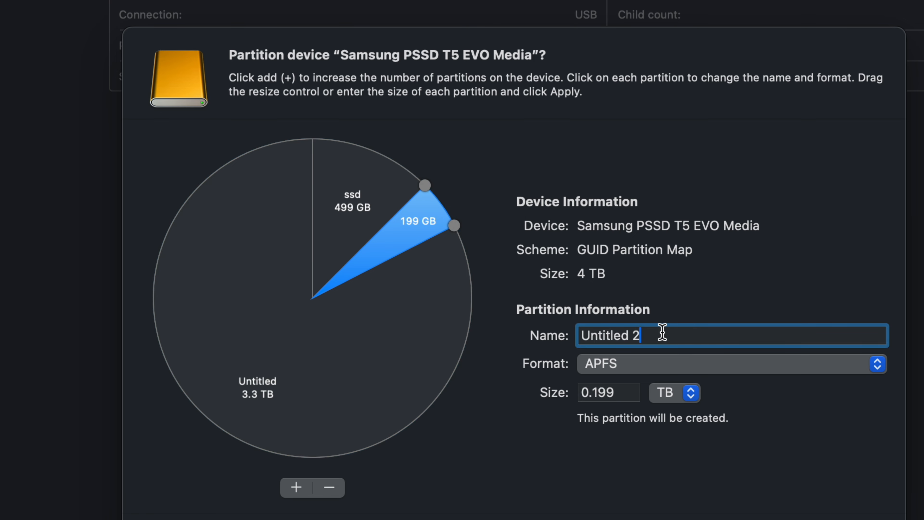
left_click_drag(652, 331, 568, 332)
type("pc")
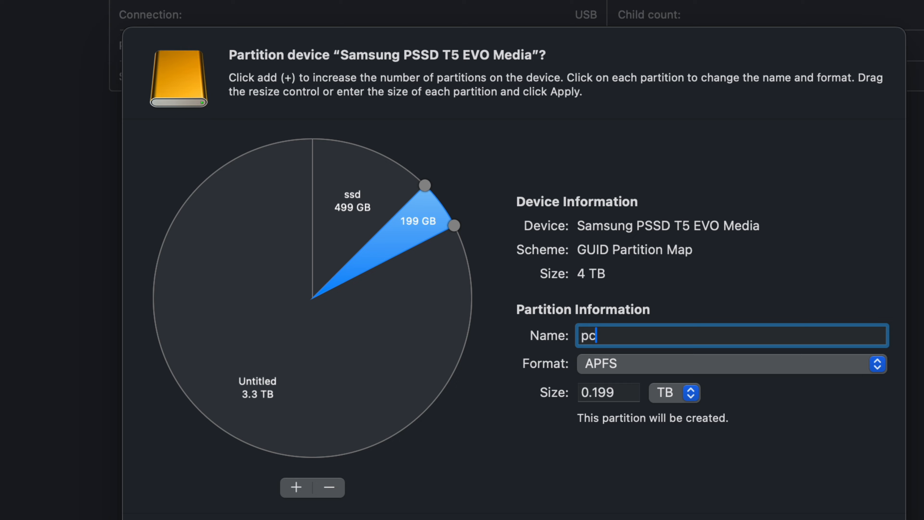
left_click(635, 361)
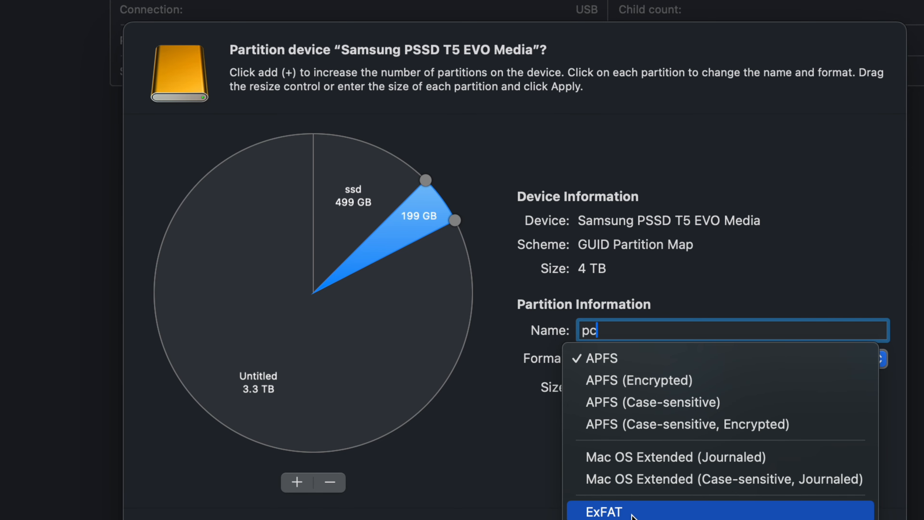
left_click(619, 512)
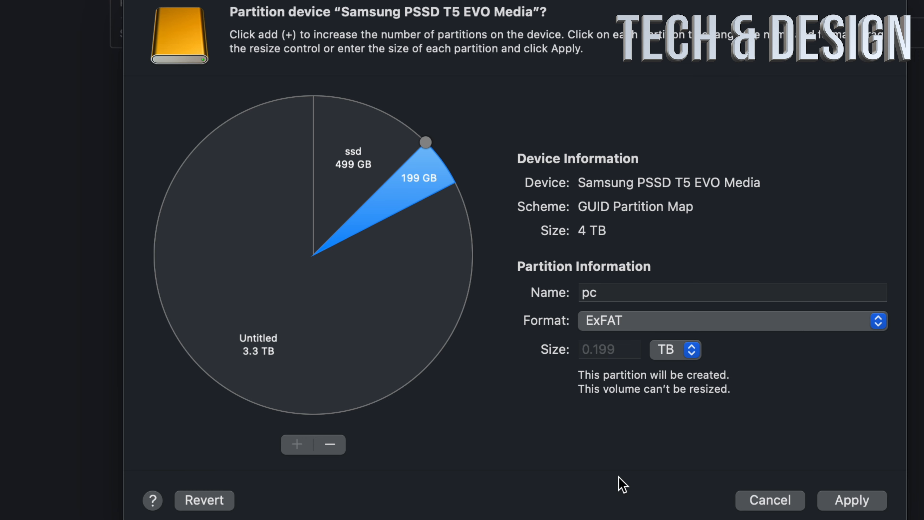
- Set the ssd partition's format to Mac OS Extended (Journaled) and dismiss the journaling notice
left_click(356, 156)
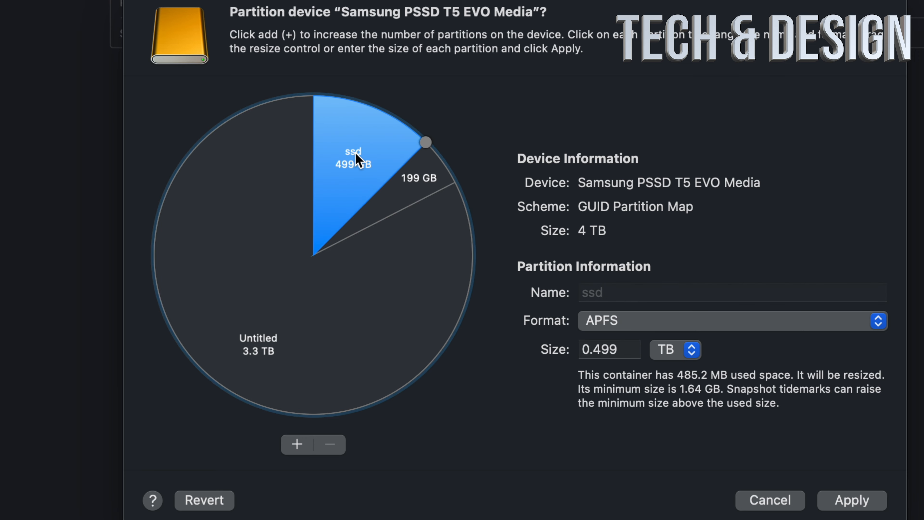
left_click(409, 183)
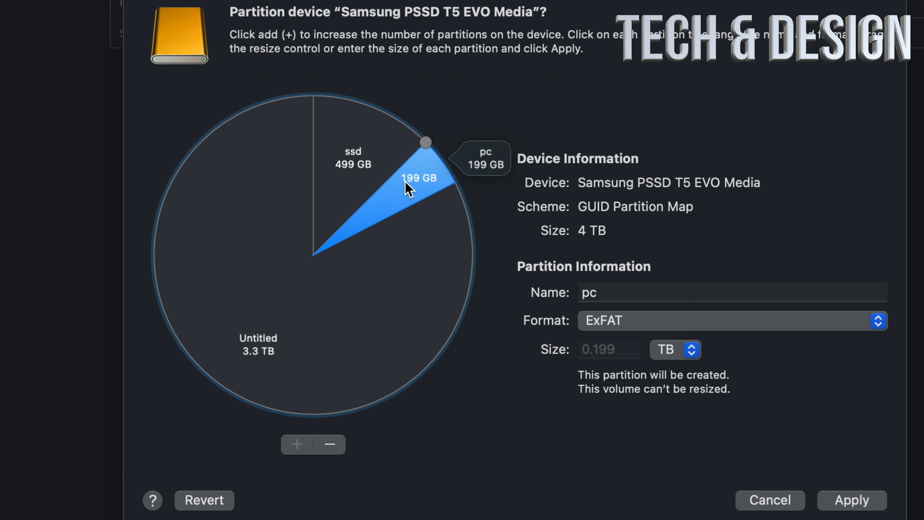
left_click(359, 161)
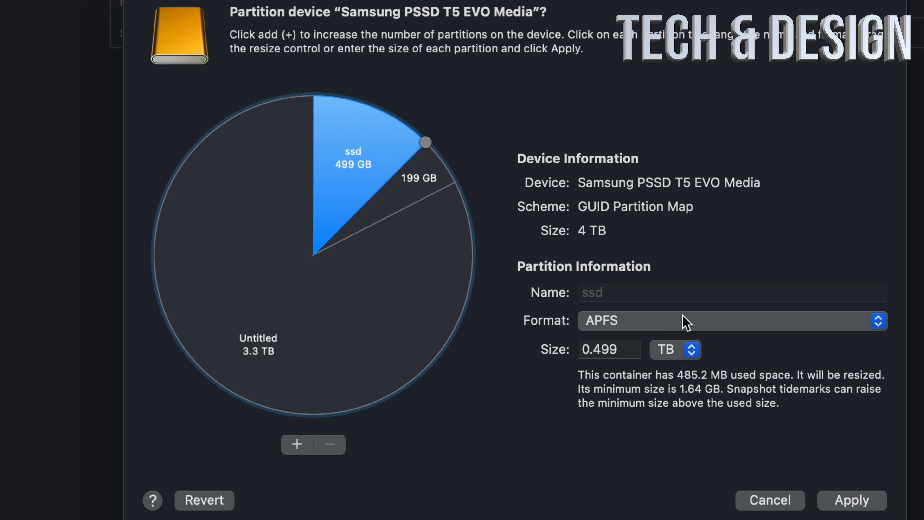
left_click(685, 322)
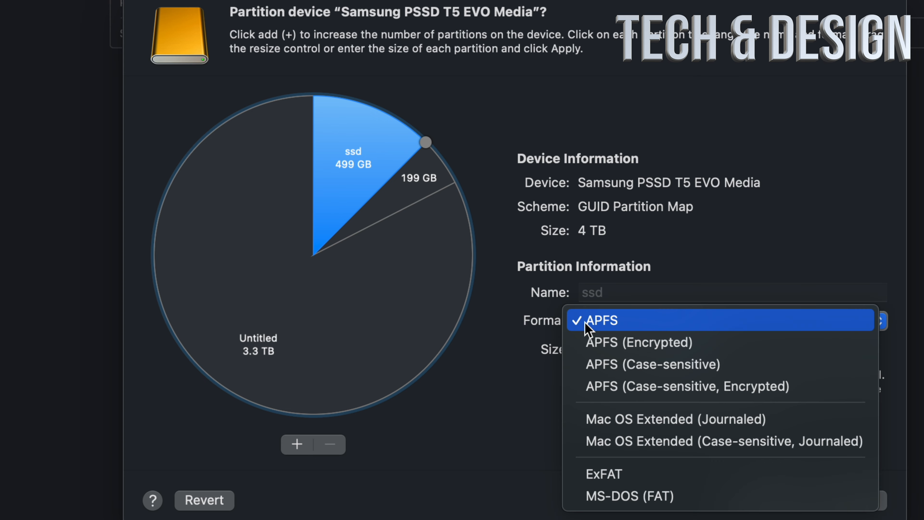
left_click(686, 420)
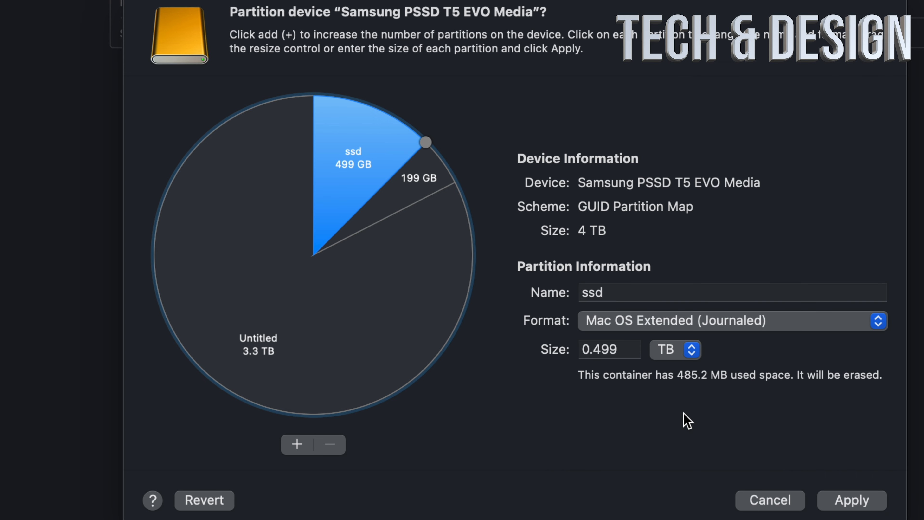
left_click(371, 316)
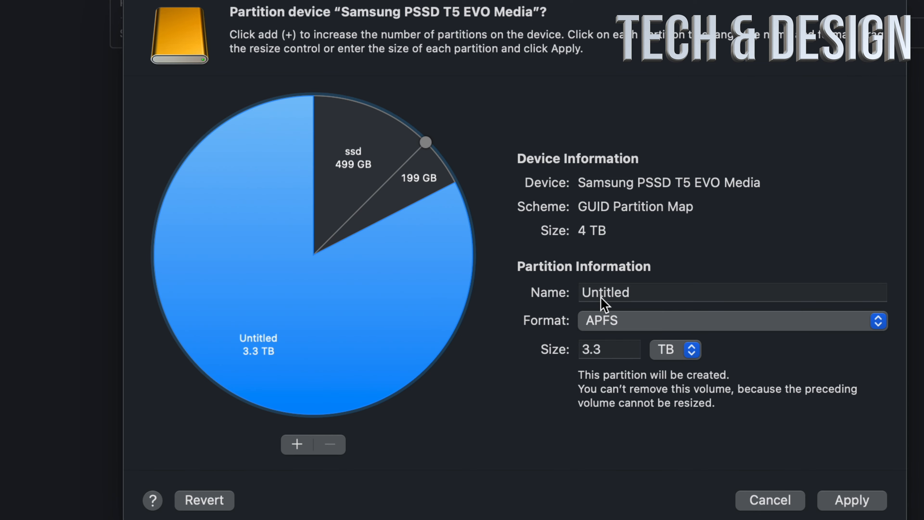
left_click(363, 161)
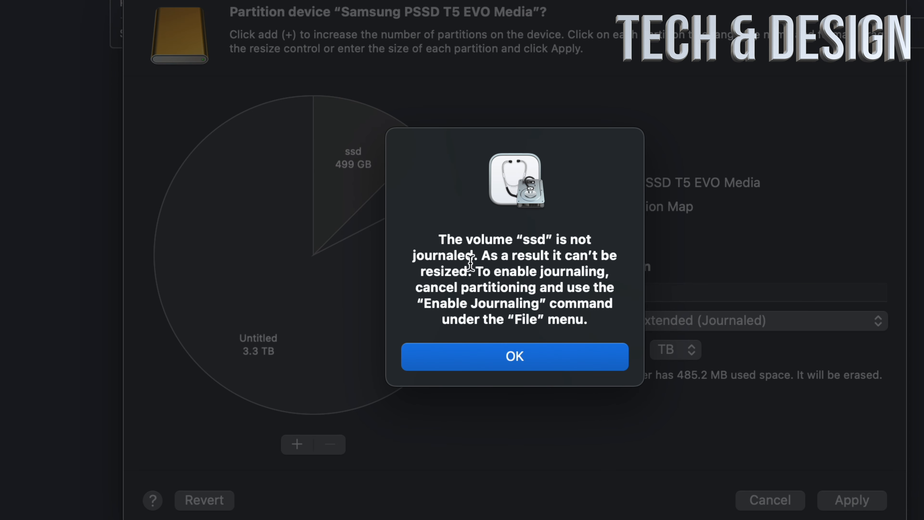
left_click(506, 359)
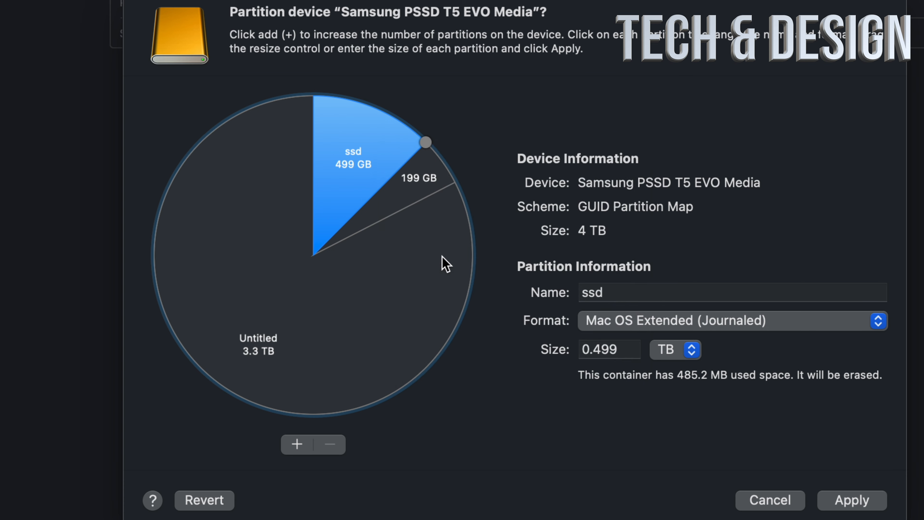
- Rename the 499 GB ssd partition as mac
left_click(423, 182)
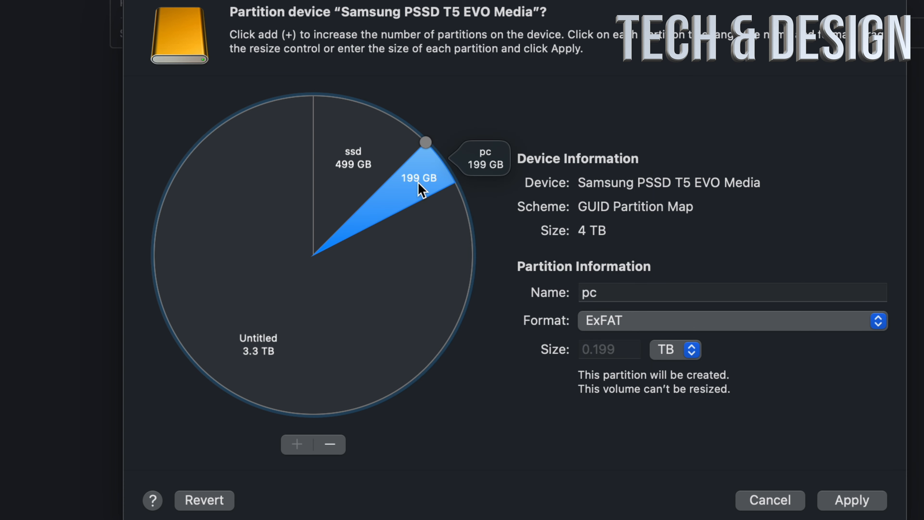
left_click(363, 160)
left_click(638, 292)
key("super+a")
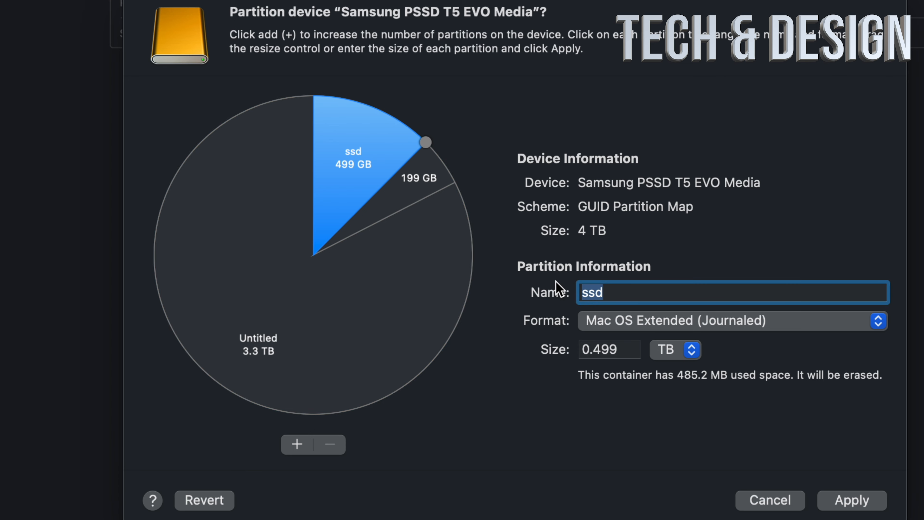
type("a")
key("BackSpace")
type("mac")
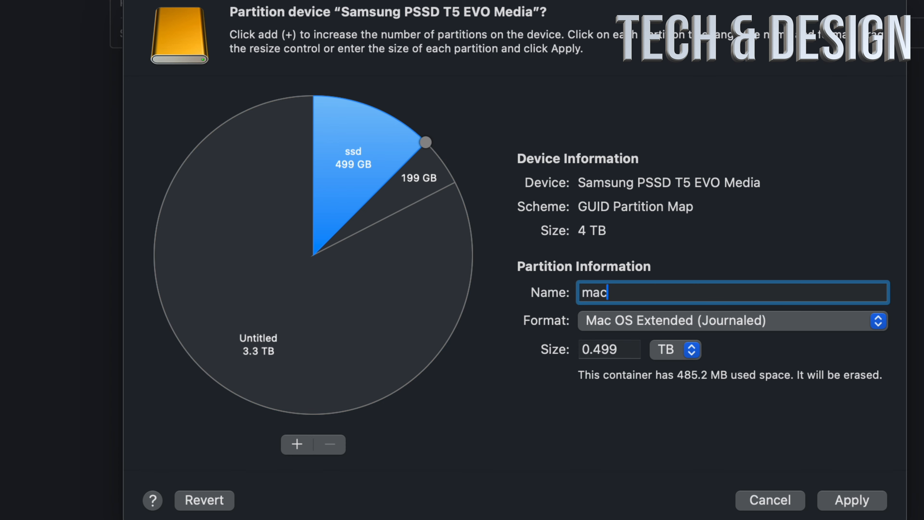
- Name the 3.3 TB APFS partition time machine
left_click(424, 302)
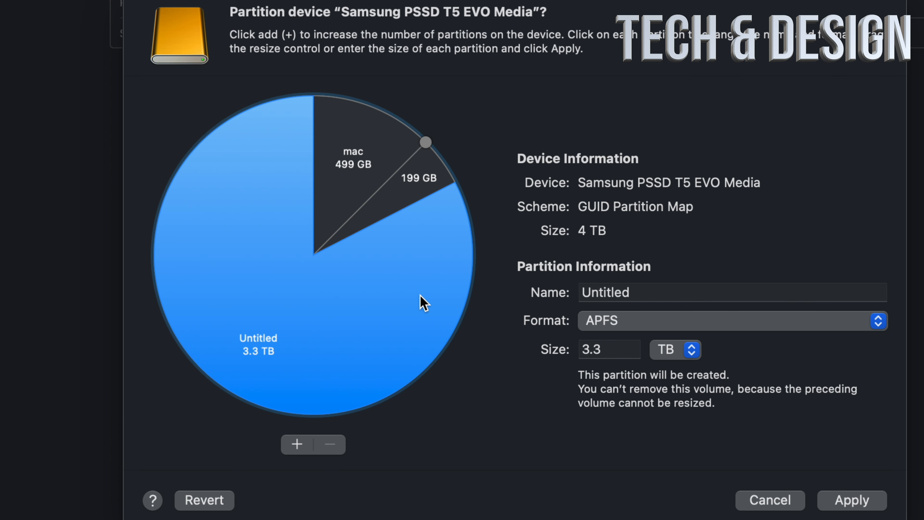
left_click(691, 293)
key("super+a")
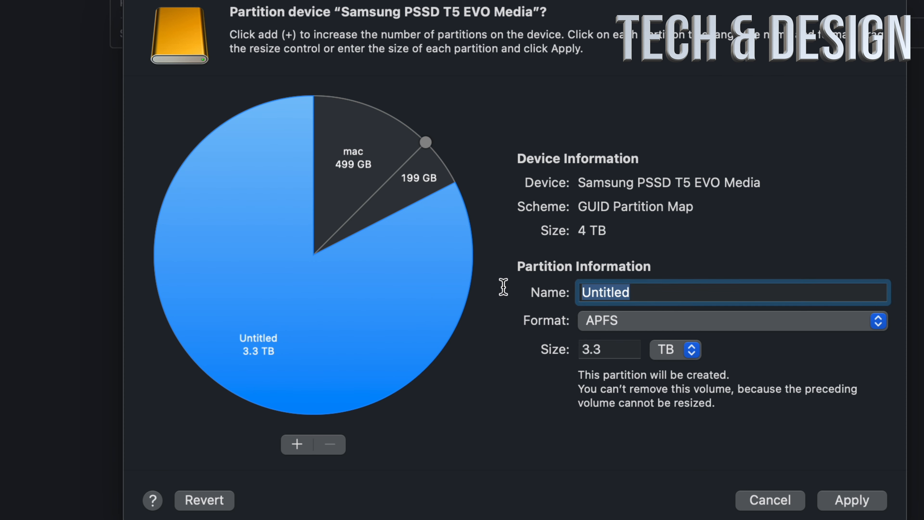
type("time machine")
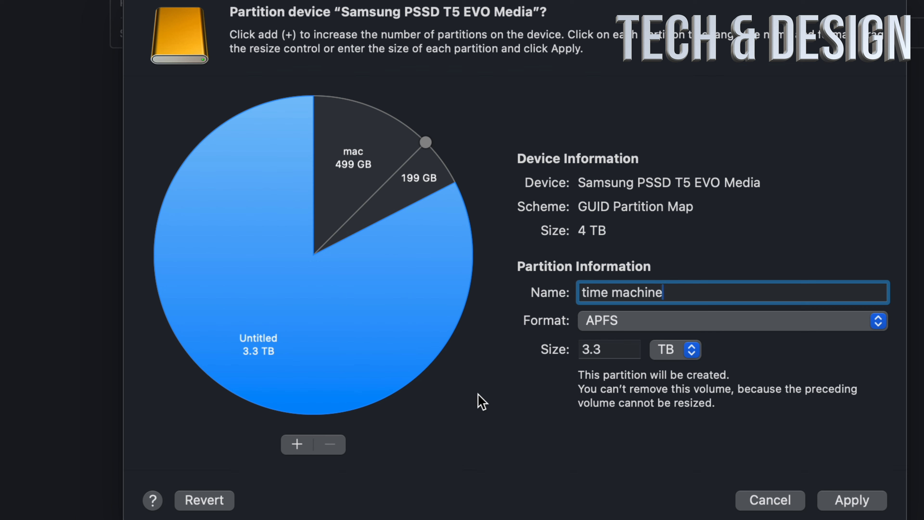
- Apply the partition layout to the Samsung PSSD T5 EVO Media, confirm partitioning, and close the report once it finishes
left_click(853, 503)
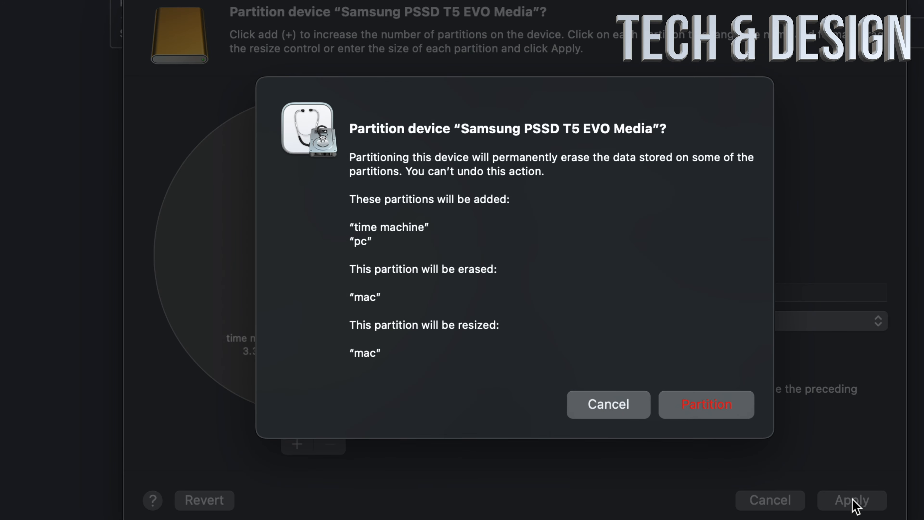
left_click(711, 415)
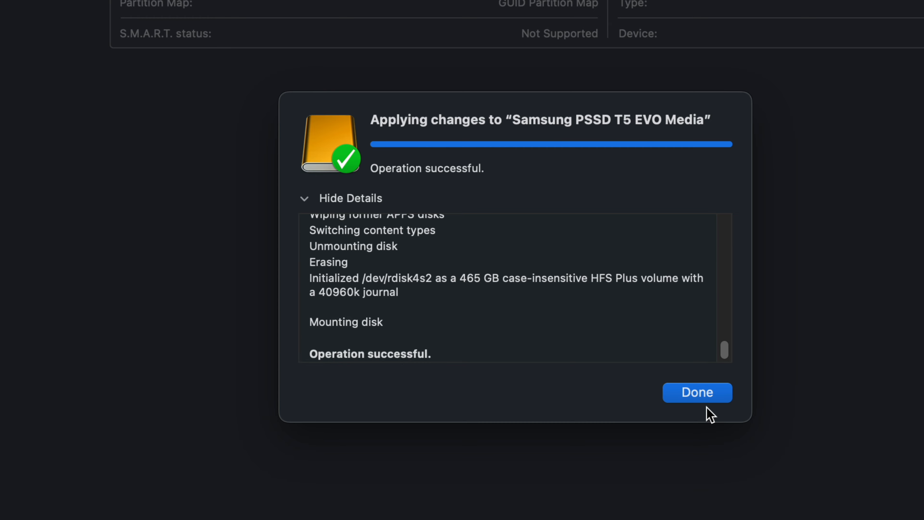
left_click(692, 393)
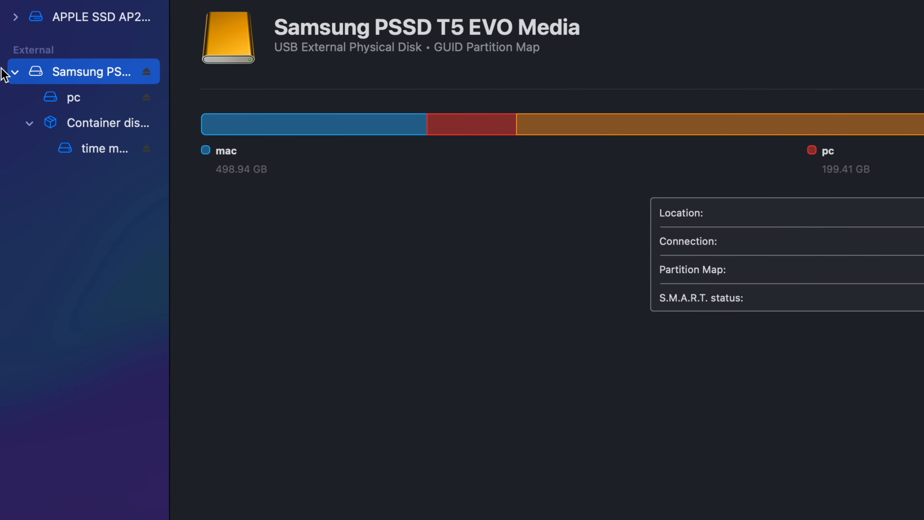
- Examine the new pc and time machine volumes under the external Samsung drive
left_click(24, 74)
left_click(25, 74)
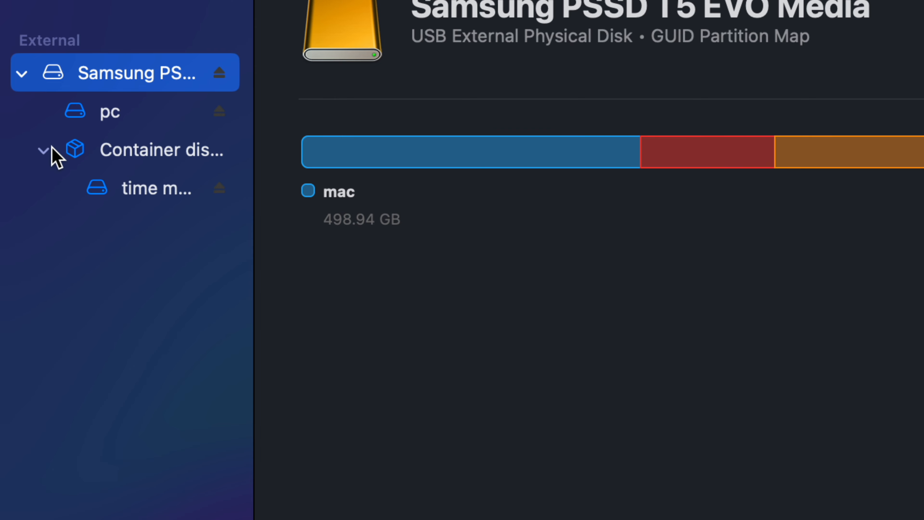
left_click(133, 116)
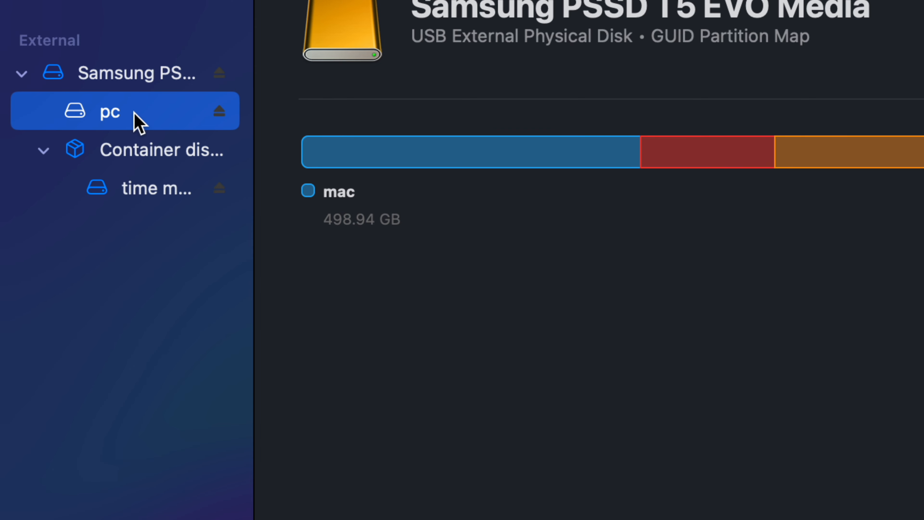
left_click(140, 190)
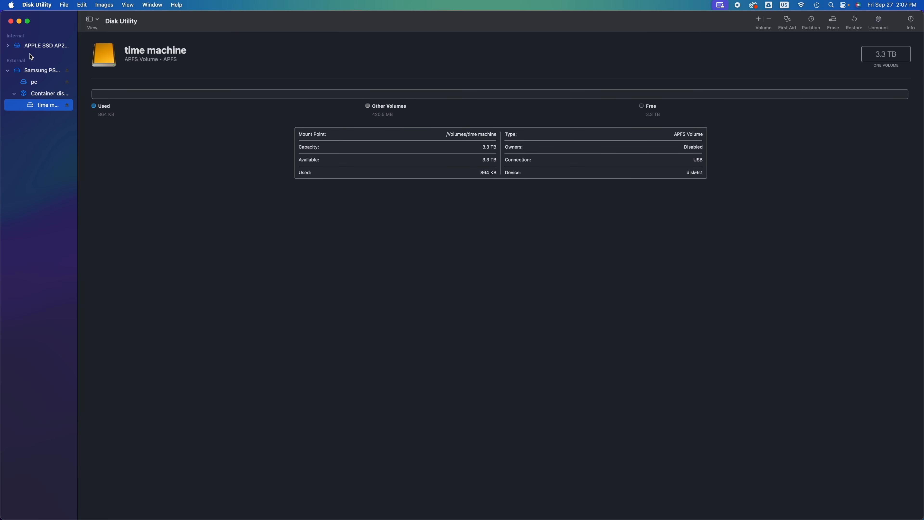
- Close Disk Utility and gather the time machine, mac and pc drives side by side in the middle of the desktop
left_click(11, 22)
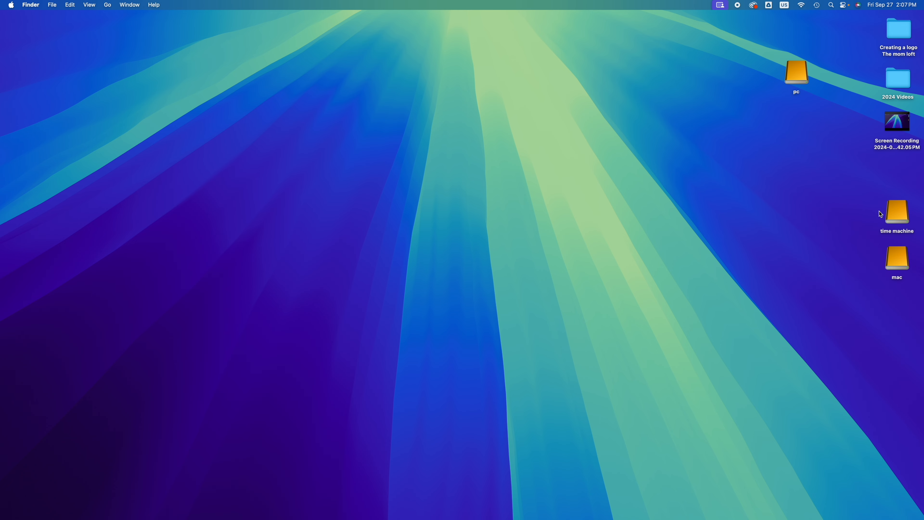
left_click_drag(902, 218, 513, 219)
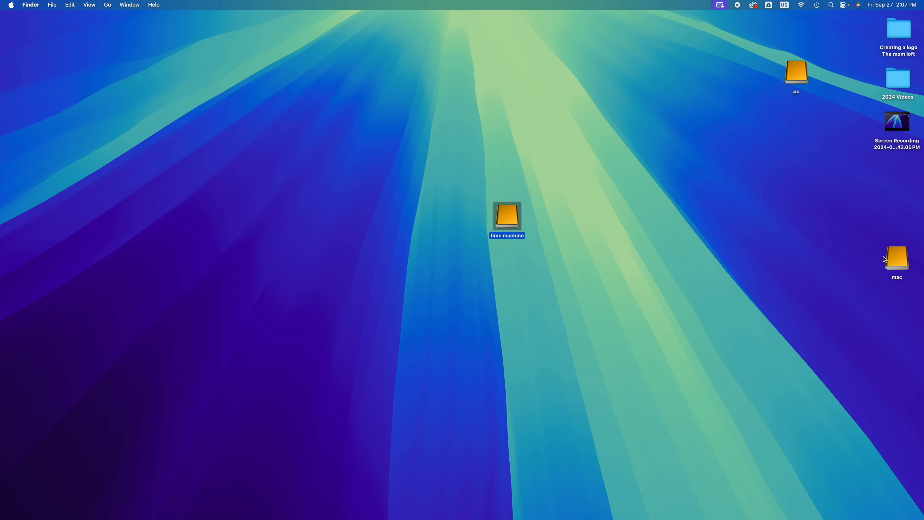
left_click_drag(885, 260, 440, 219)
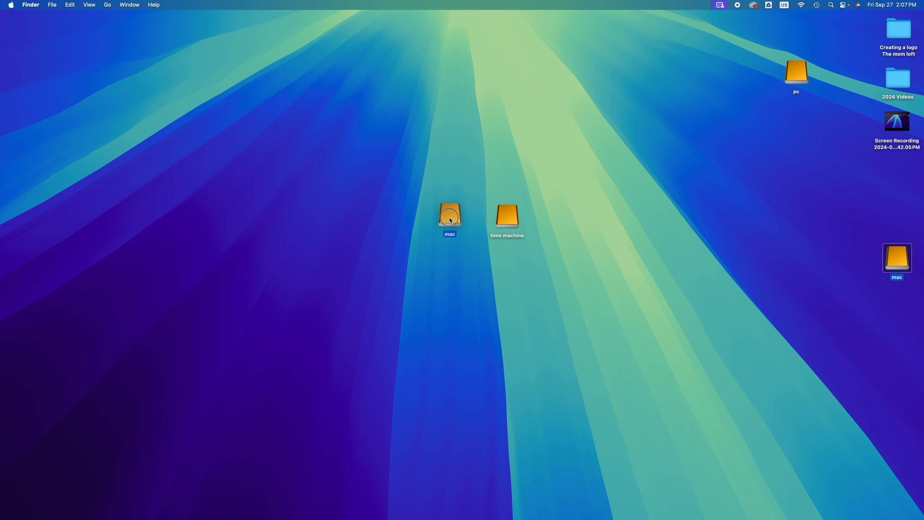
left_click_drag(798, 83, 414, 223)
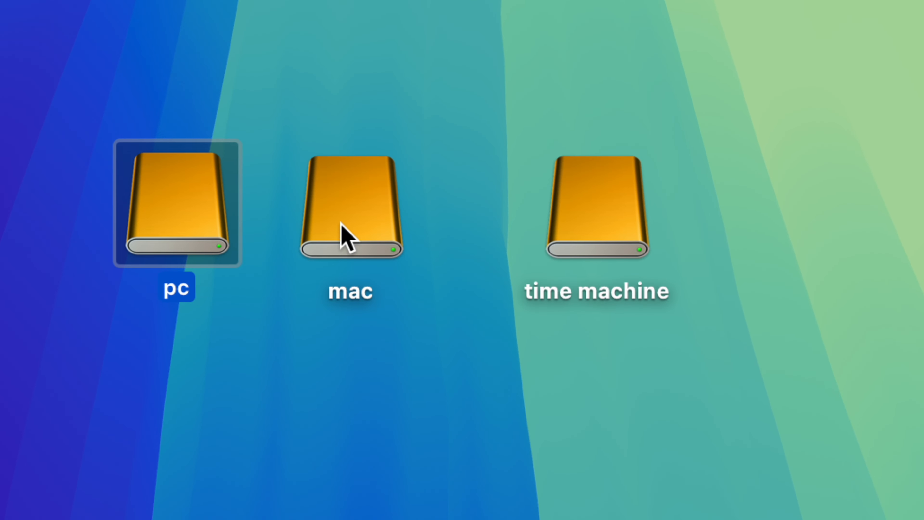
- Rearrange the three drives on the desktop into a row ordered mac, pc, time machine
left_click_drag(355, 227, 352, 434)
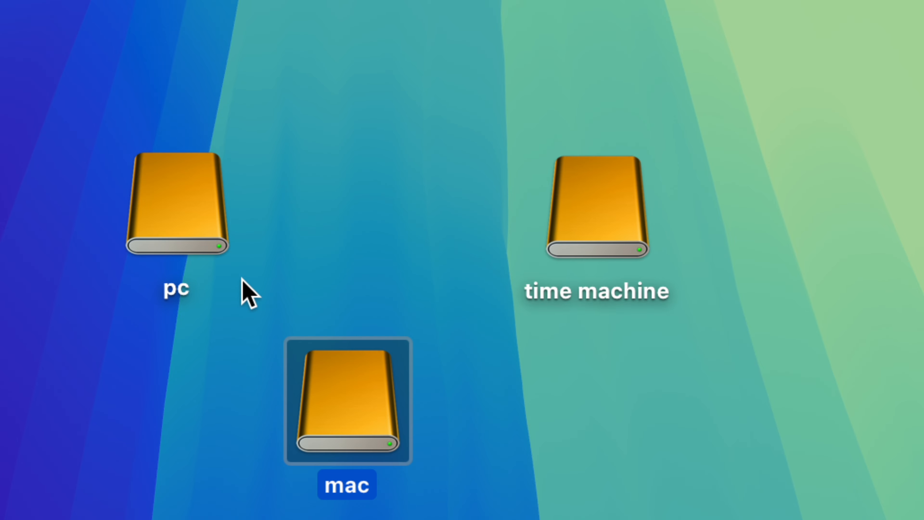
left_click_drag(196, 248, 439, 252)
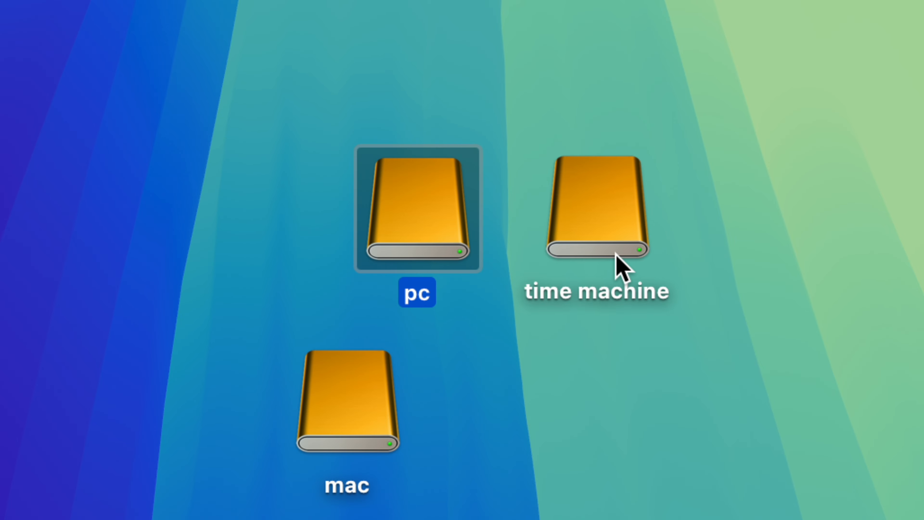
left_click_drag(601, 236, 581, 240)
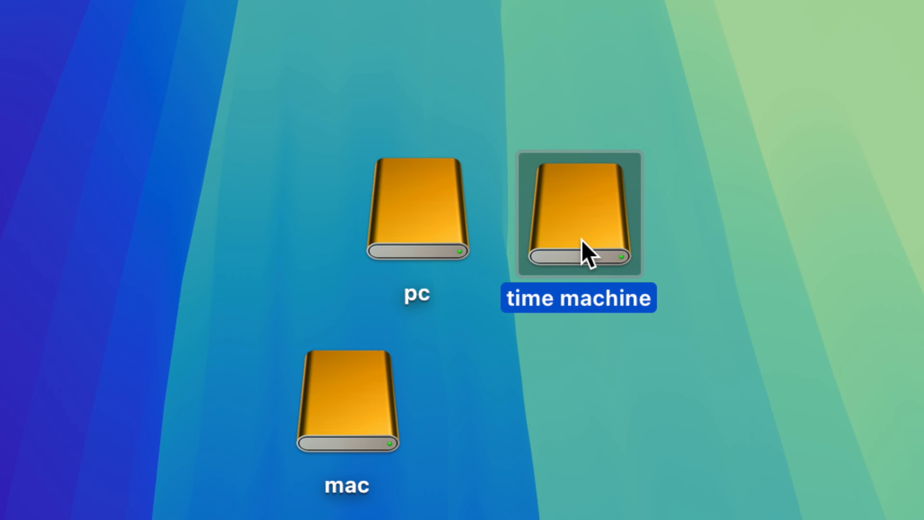
left_click(438, 229)
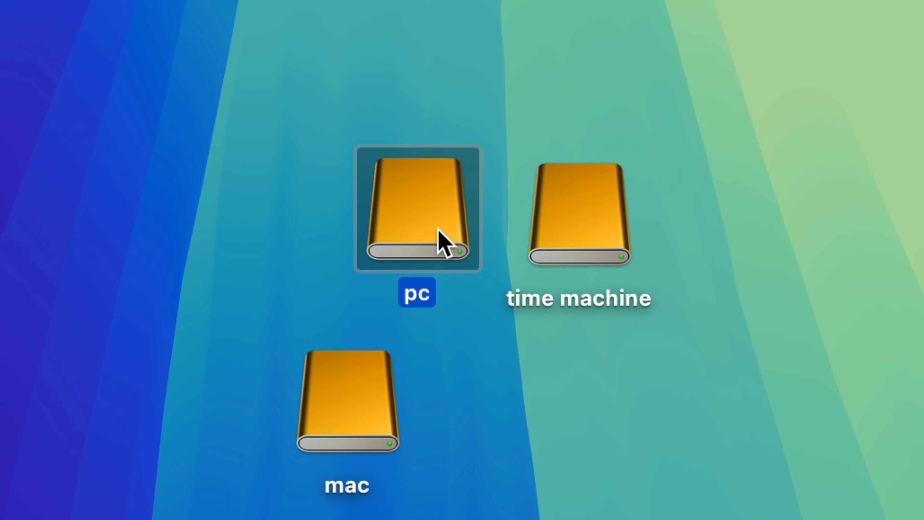
left_click_drag(376, 117, 552, 148)
left_click_drag(356, 409, 251, 186)
left_click(281, 273)
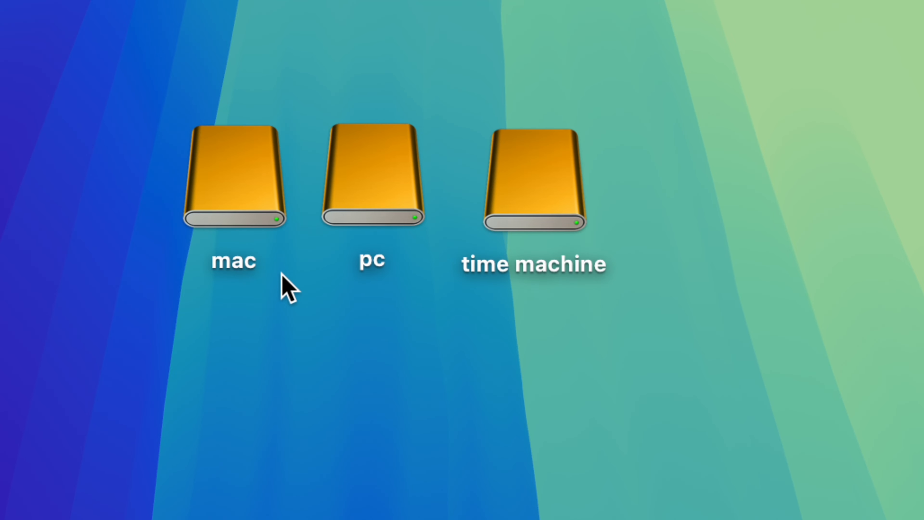
left_click(352, 209)
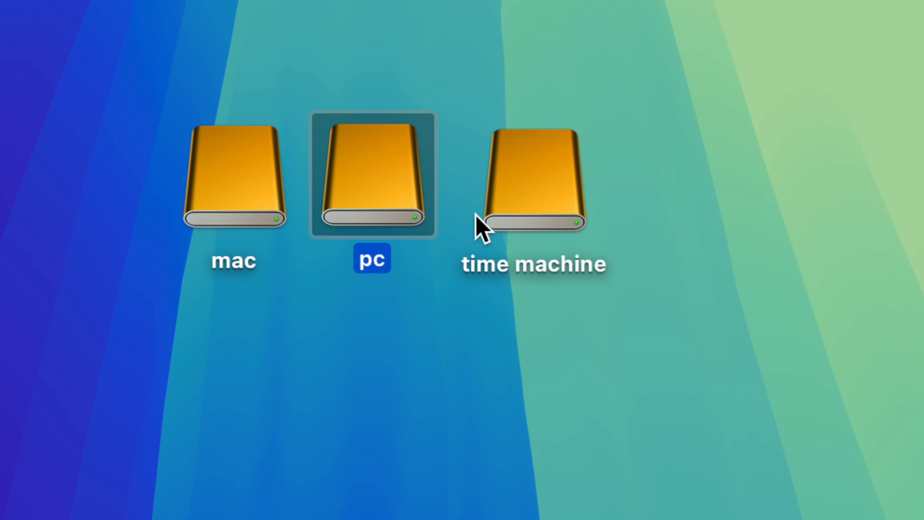
left_click(506, 201)
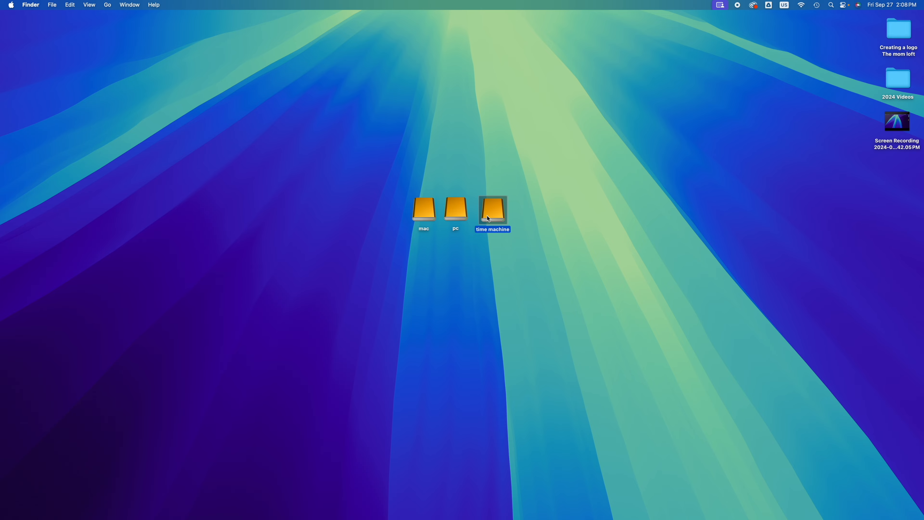
mouse_move(567, 514)
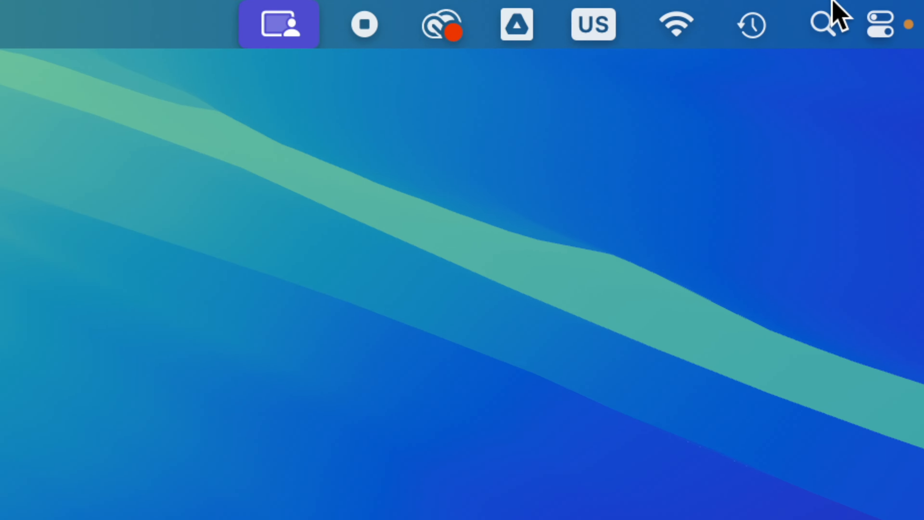
left_click(833, 11)
type("syste")
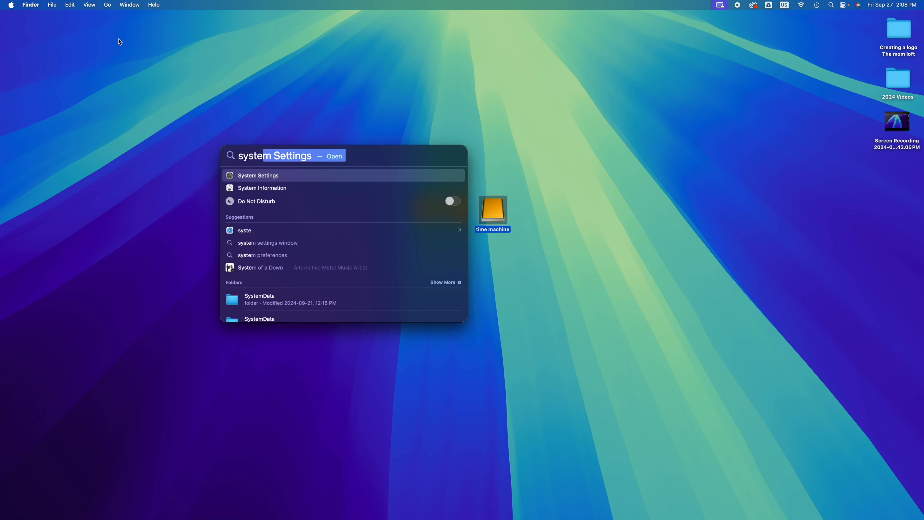
key("Escape")
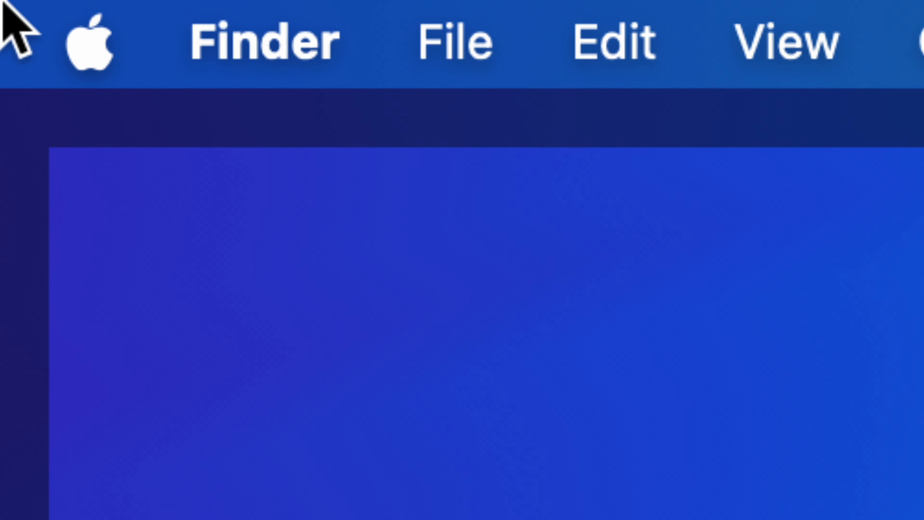
- Open System Settings, search for time machine, and open the Time Machine settings
left_click(9, 4)
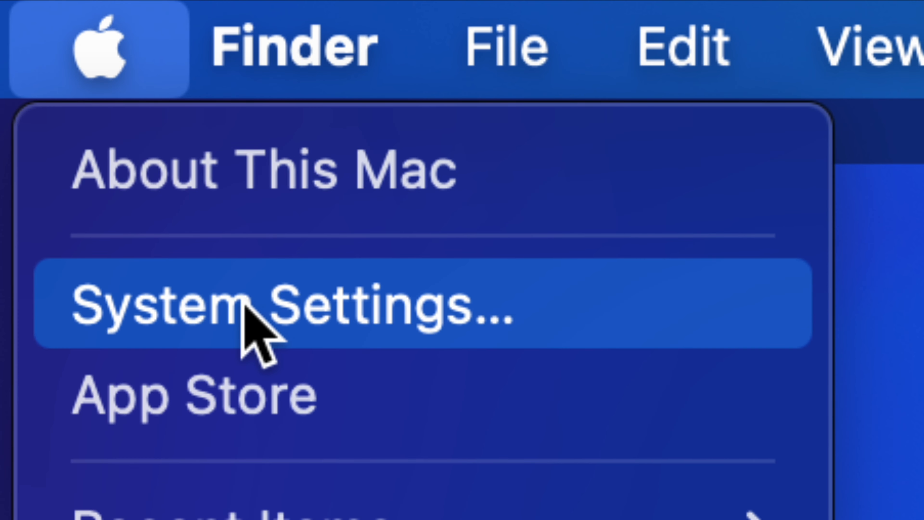
left_click(244, 305)
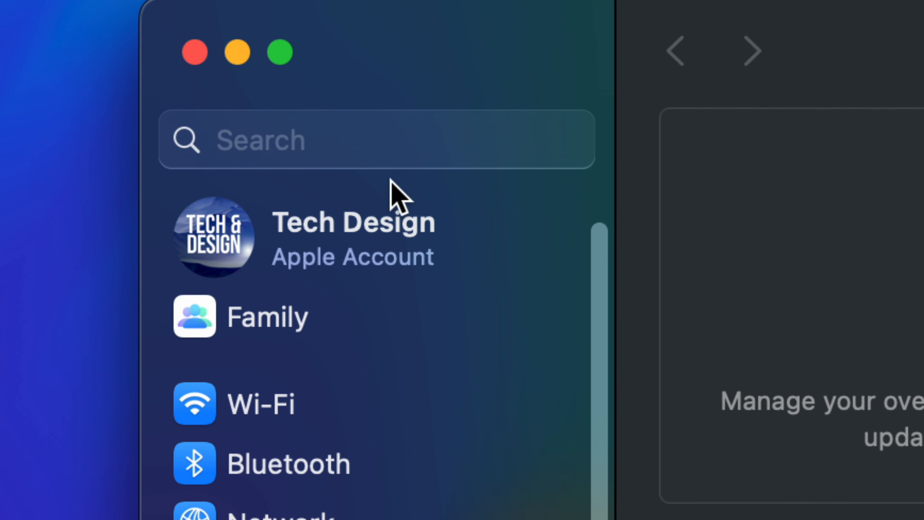
left_click(264, 133)
type("ti")
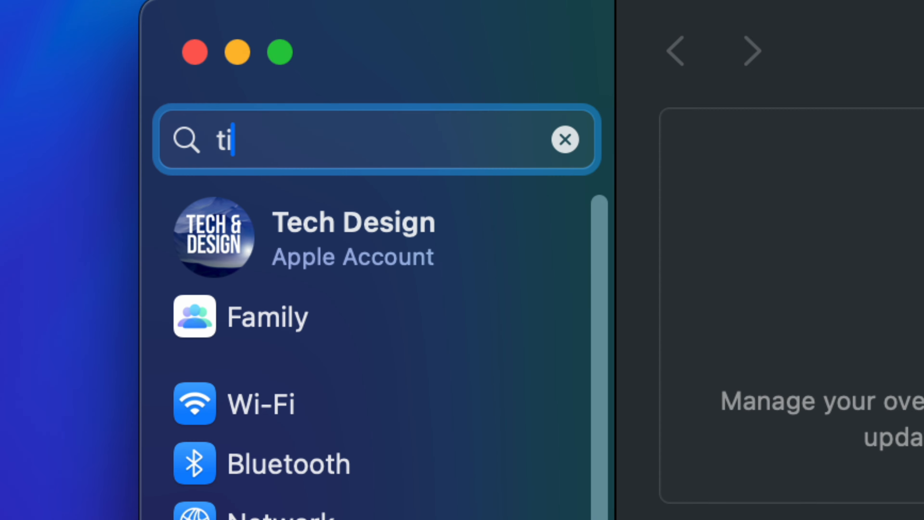
type("me machine")
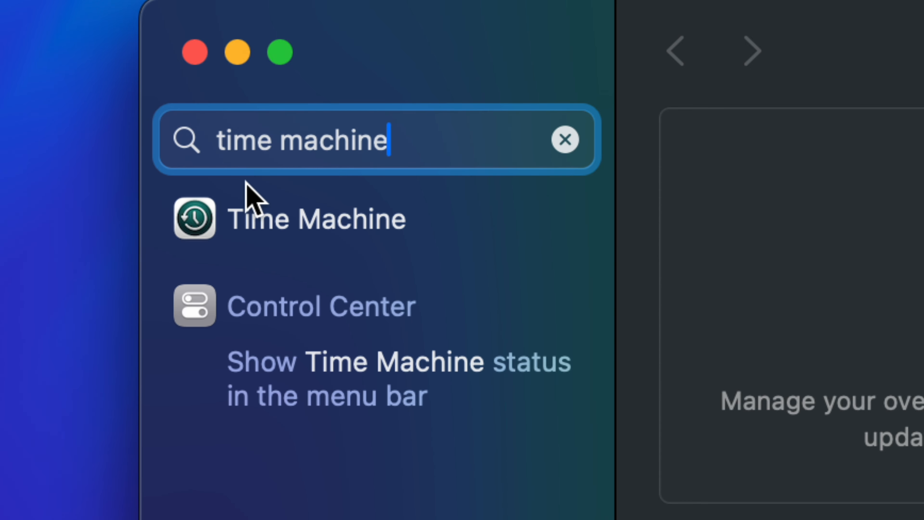
left_click(255, 214)
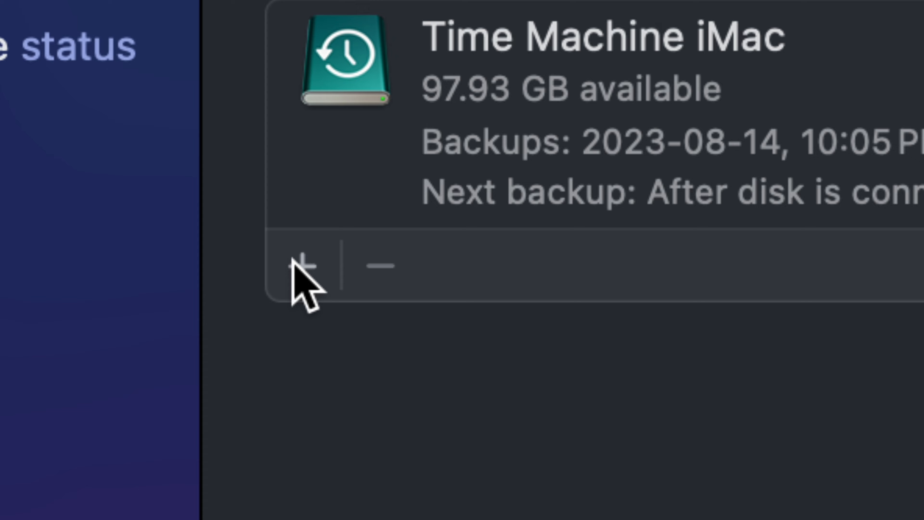
- Add a new backup disk, choosing the time machine volume, and start setting it up
left_click(297, 262)
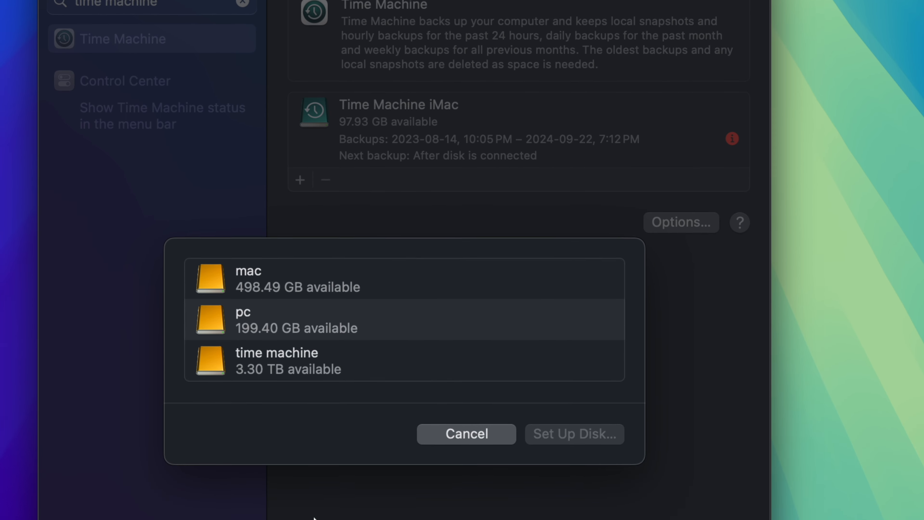
left_click(259, 355)
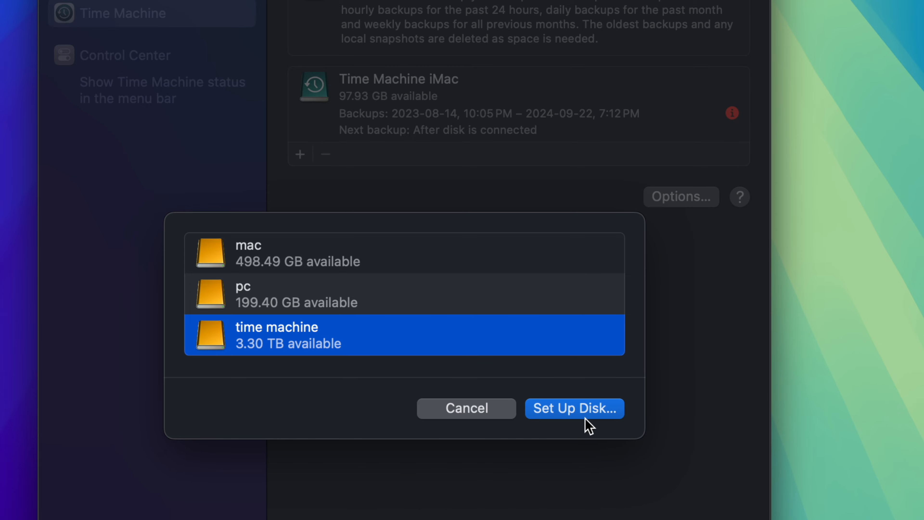
left_click(570, 419)
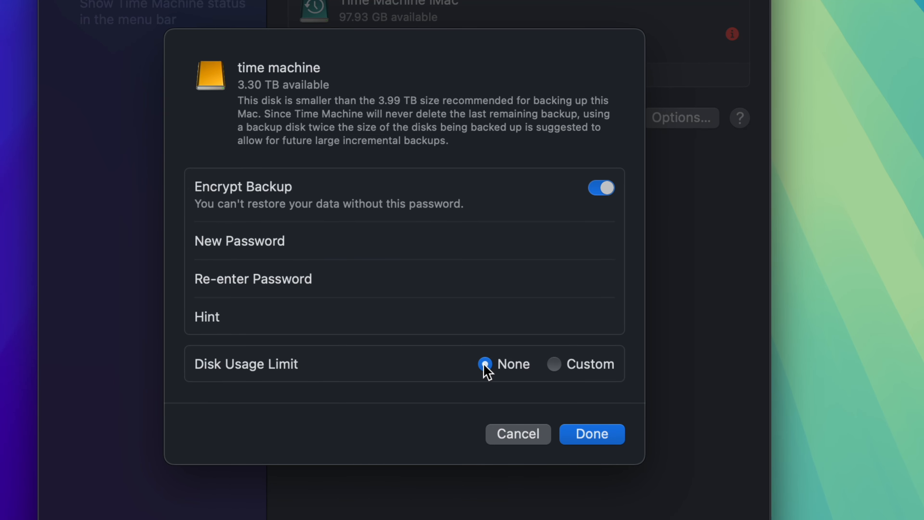
- Try a custom disk usage limit of 3.30 TB for backups, and return the limit to None
left_click(553, 364)
mouse_move(603, 387)
left_mouse_down()
mouse_move(332, 386)
mouse_move(615, 388)
left_mouse_up()
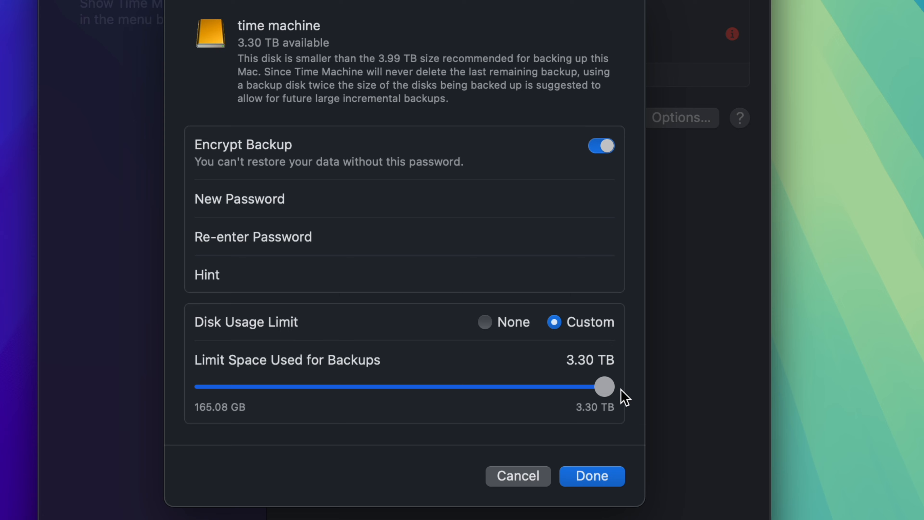
left_click(487, 321)
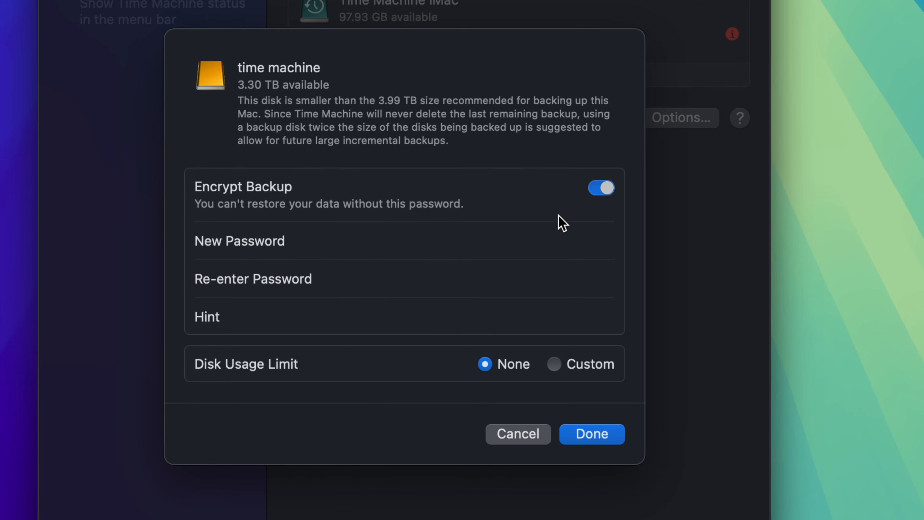
- Turn off backup encryption for the time machine disk and finish its setup
left_click(604, 189)
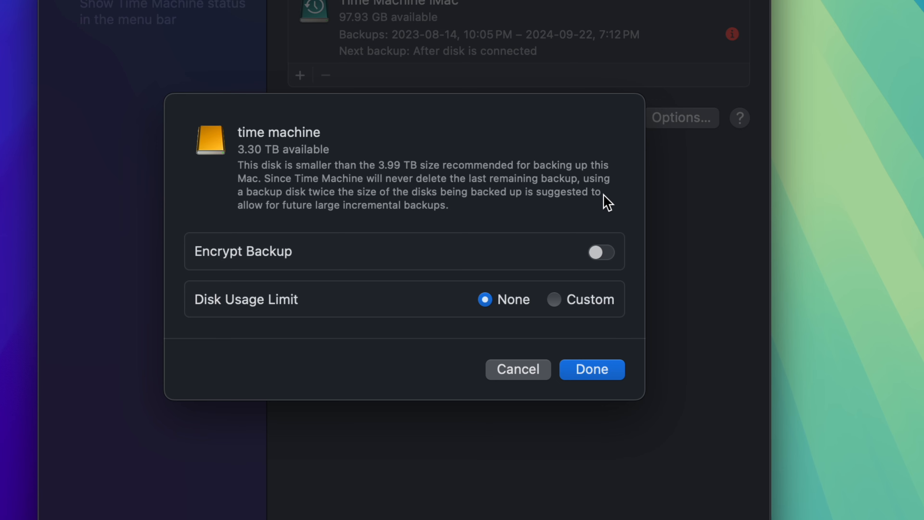
left_click(582, 368)
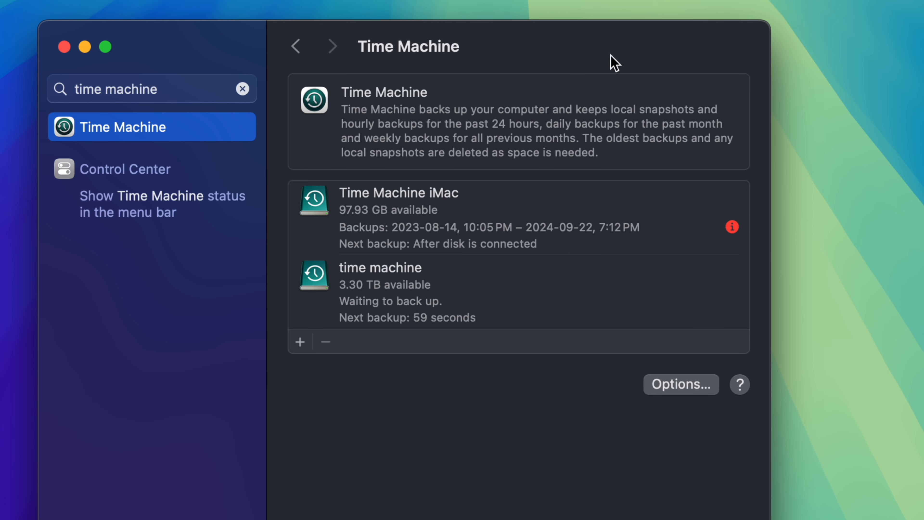
- Review the Time Machine backup options and exclusions, set the backup frequency to Manually, and confirm
left_click(523, 301)
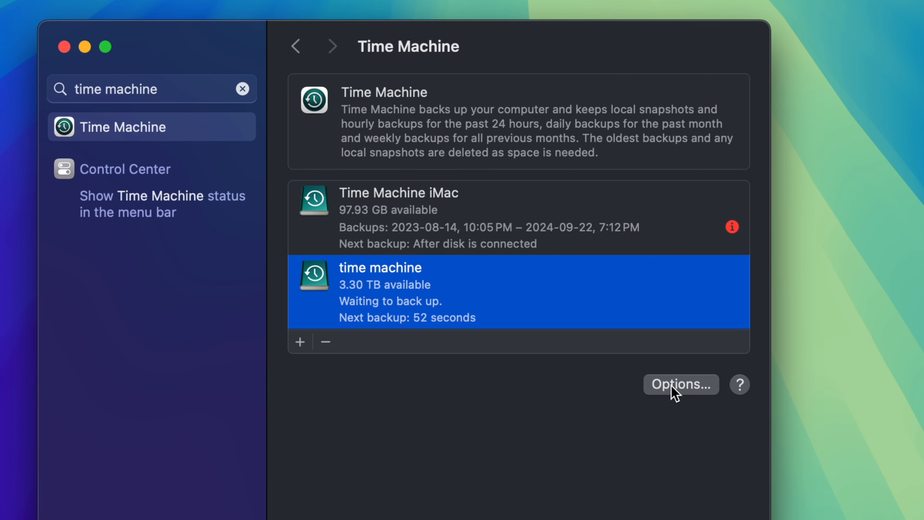
left_click(674, 390)
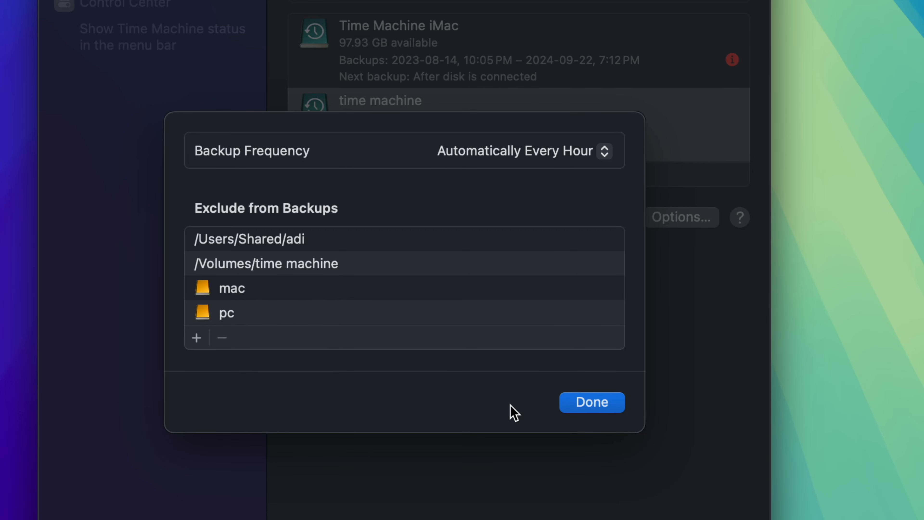
left_click(587, 411)
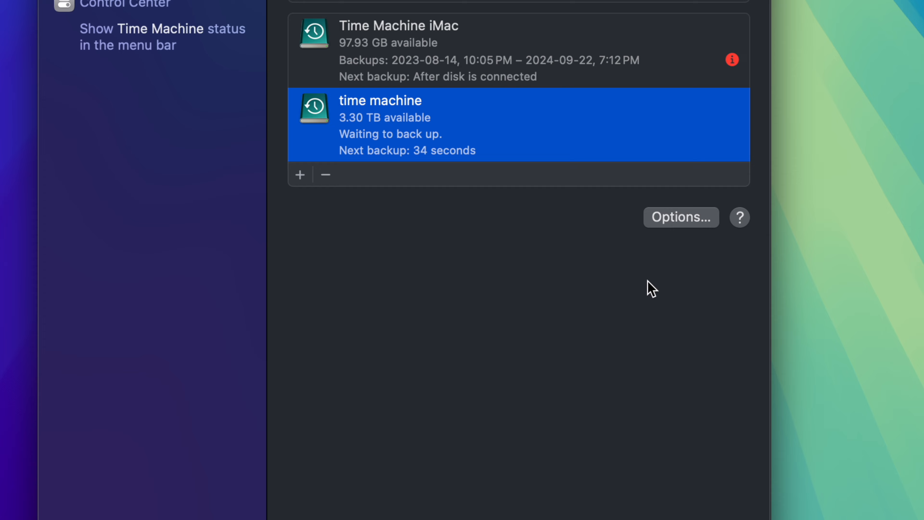
left_click(666, 223)
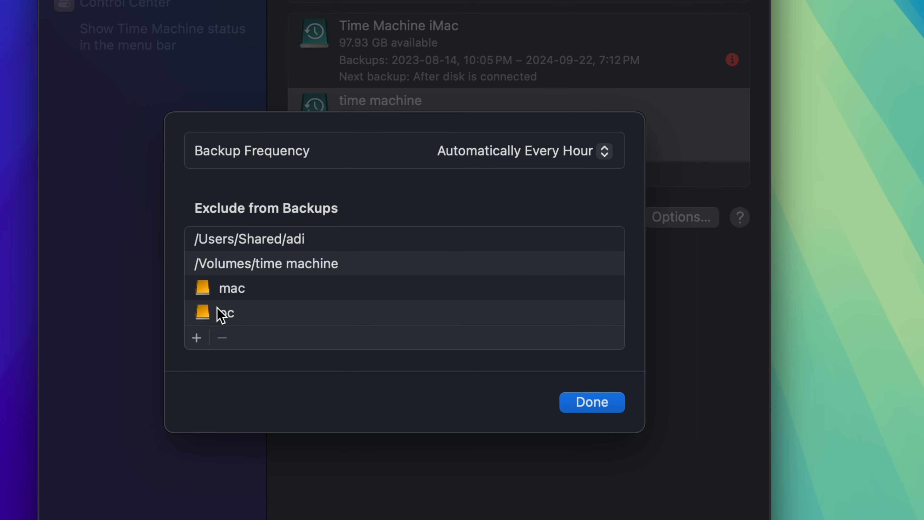
left_click(579, 407)
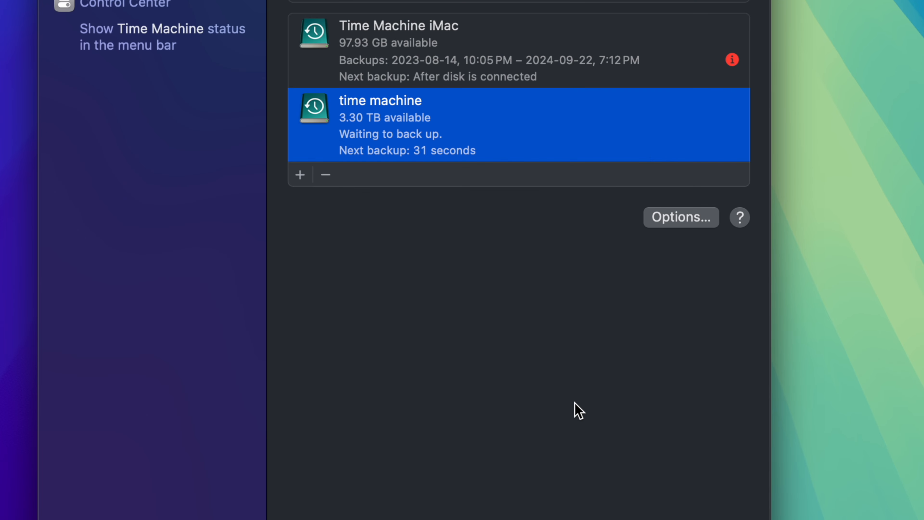
left_click(674, 220)
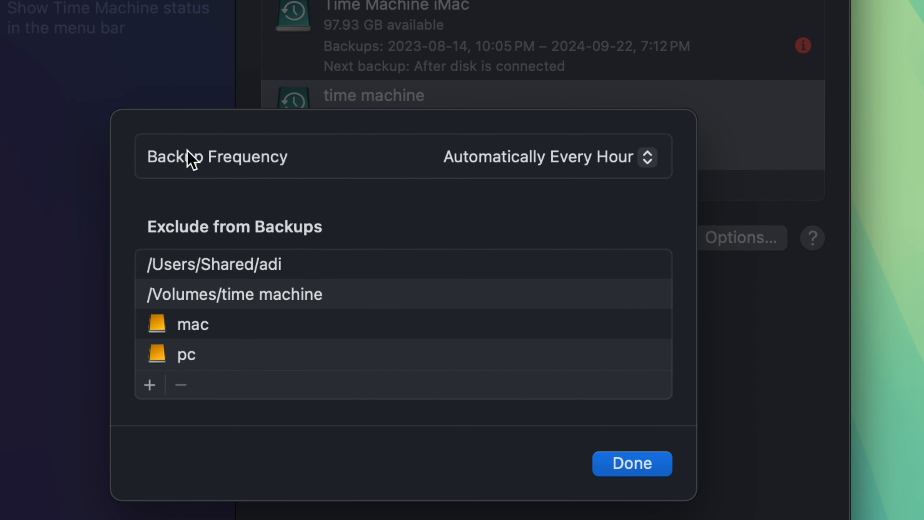
left_click(624, 159)
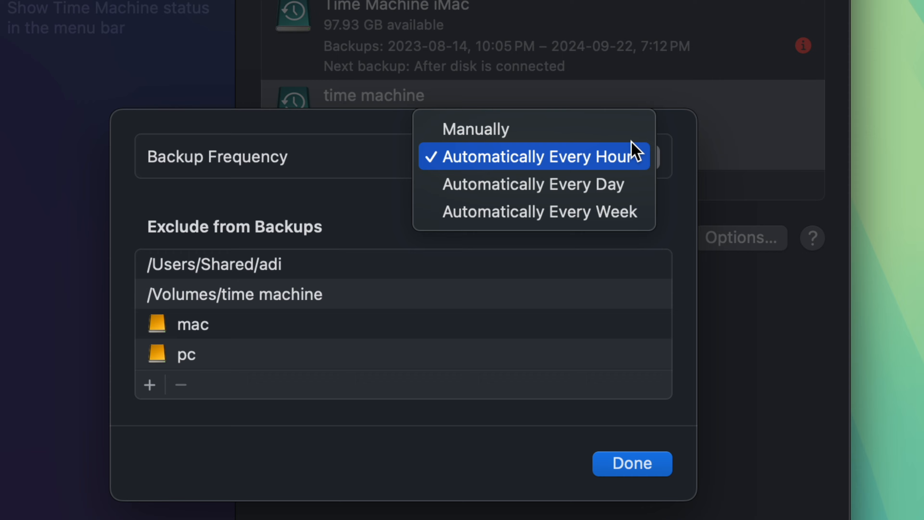
left_click(568, 129)
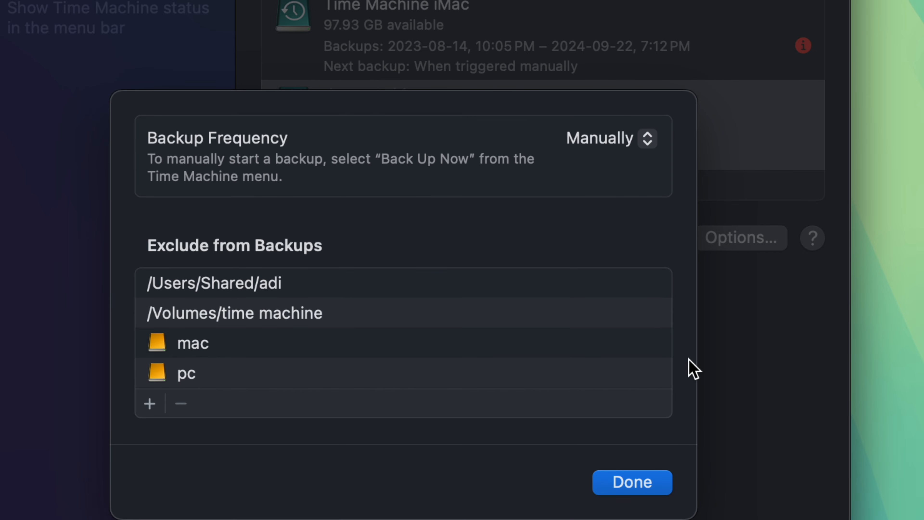
left_click(653, 484)
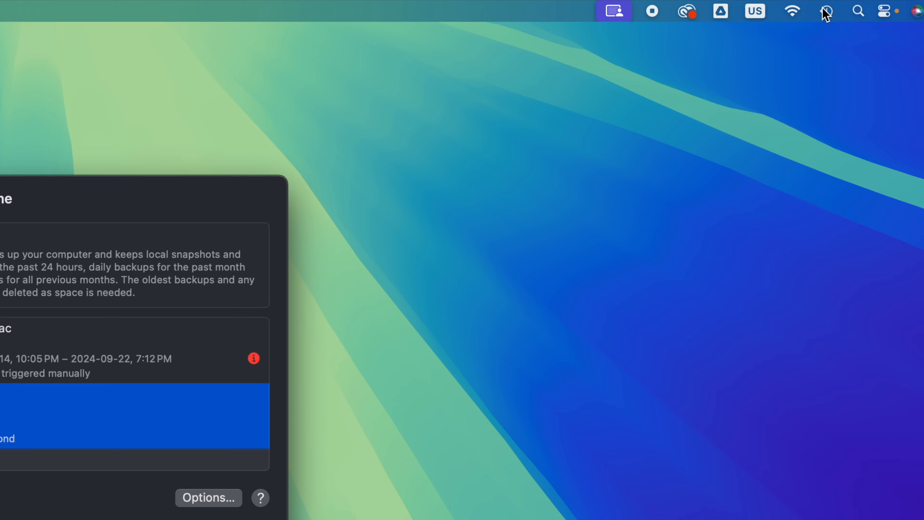
- Skip the automatic backup that is starting and check the manual backup command for the time machine disk
left_click(816, 5)
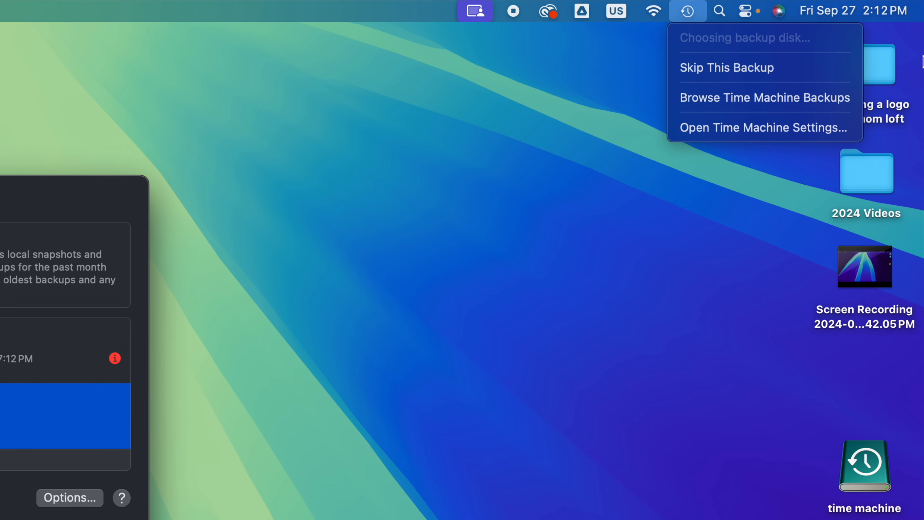
left_click(711, 75)
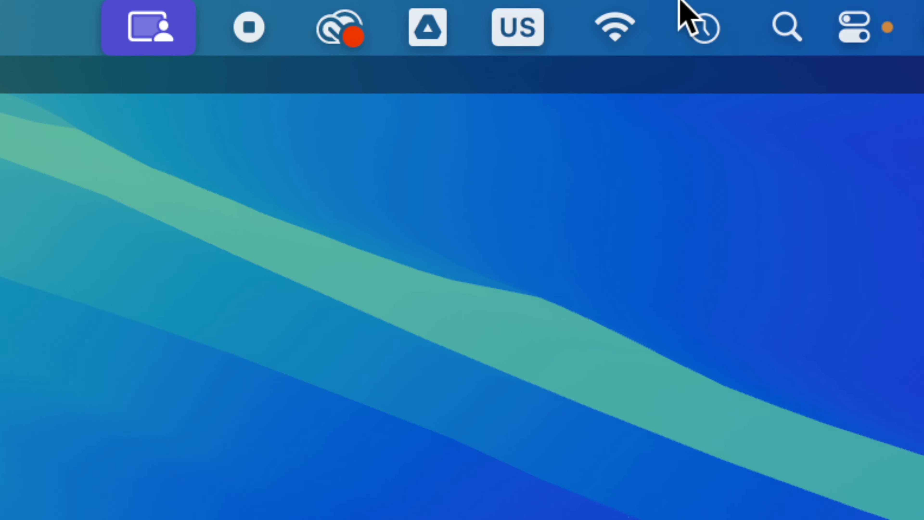
left_click(711, 32)
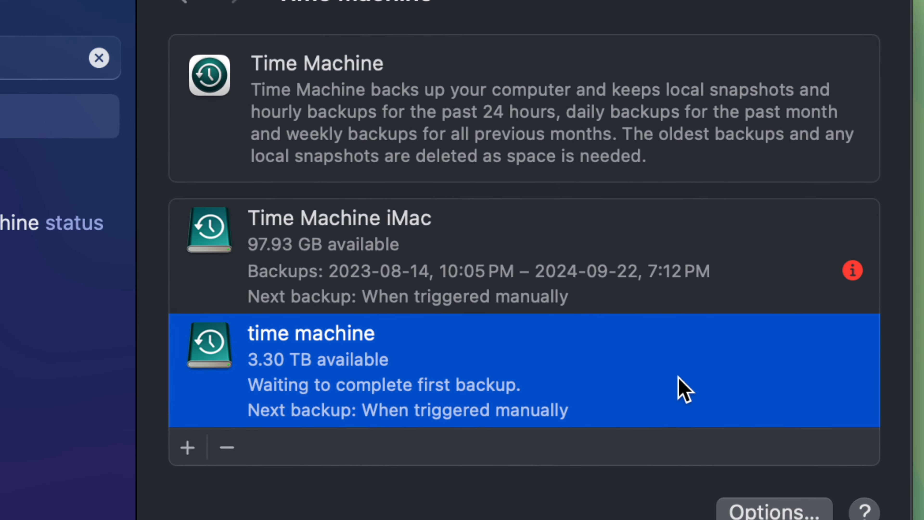
right_click(406, 341)
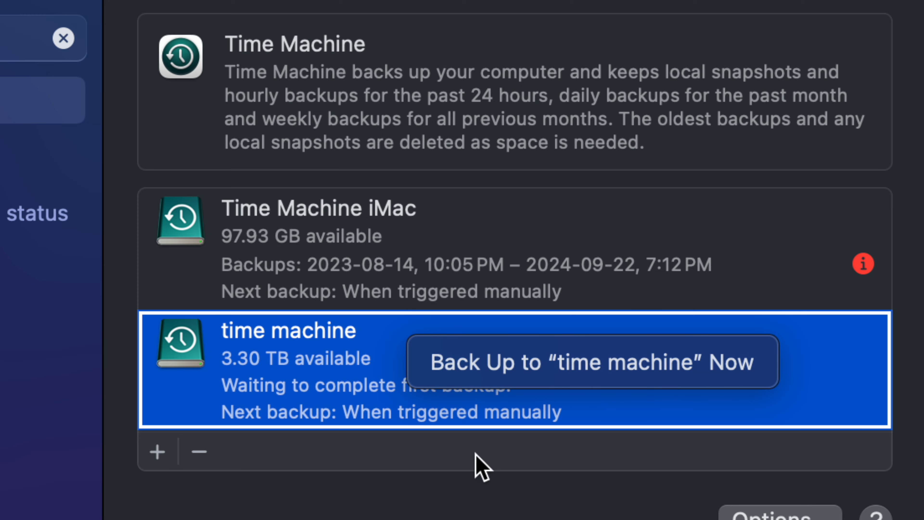
left_click(419, 491)
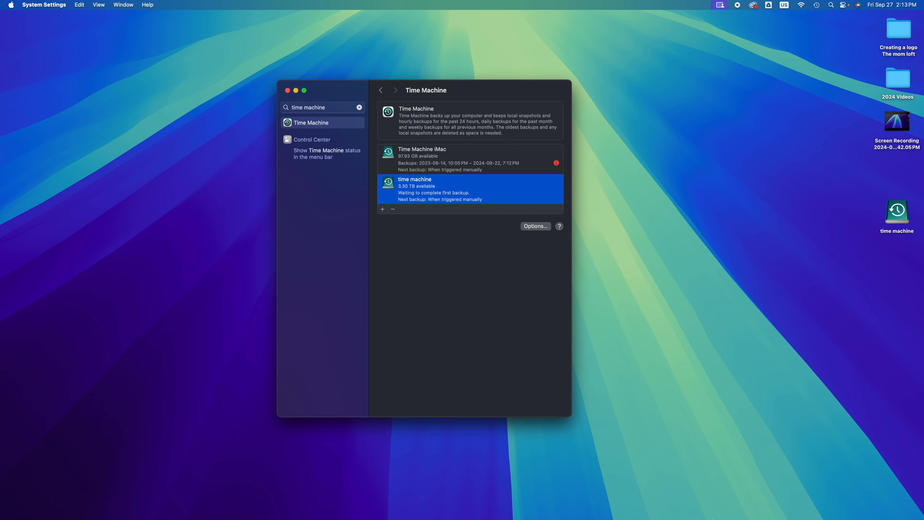
mouse_move(713, 519)
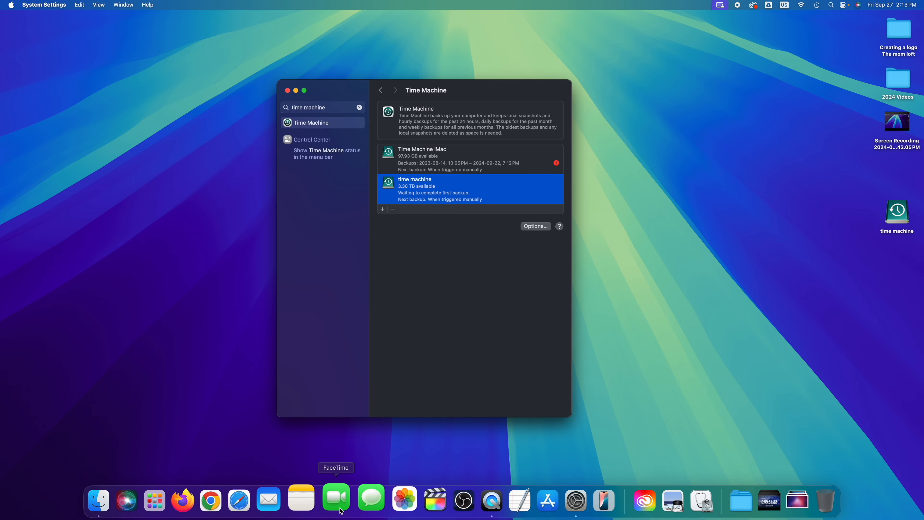
key("F4")
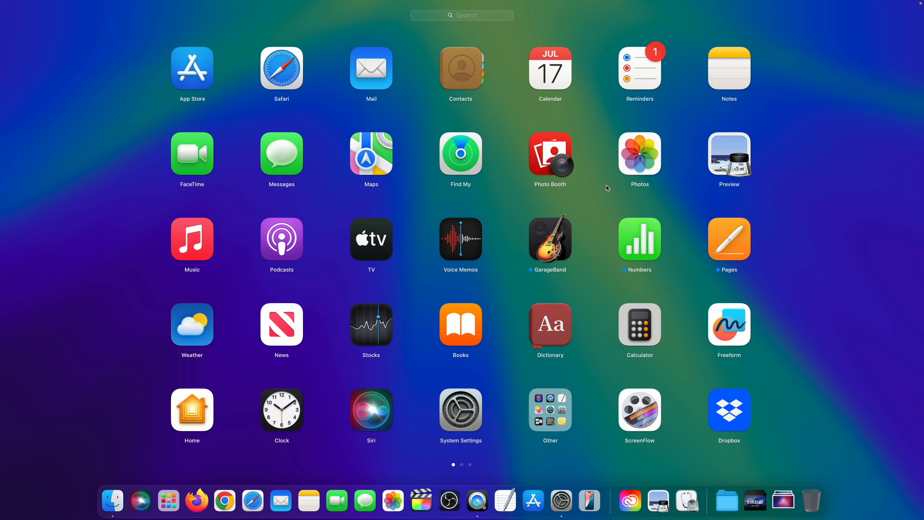
scroll(606, 185, "right", 5)
scroll(606, 185, "right", 5)
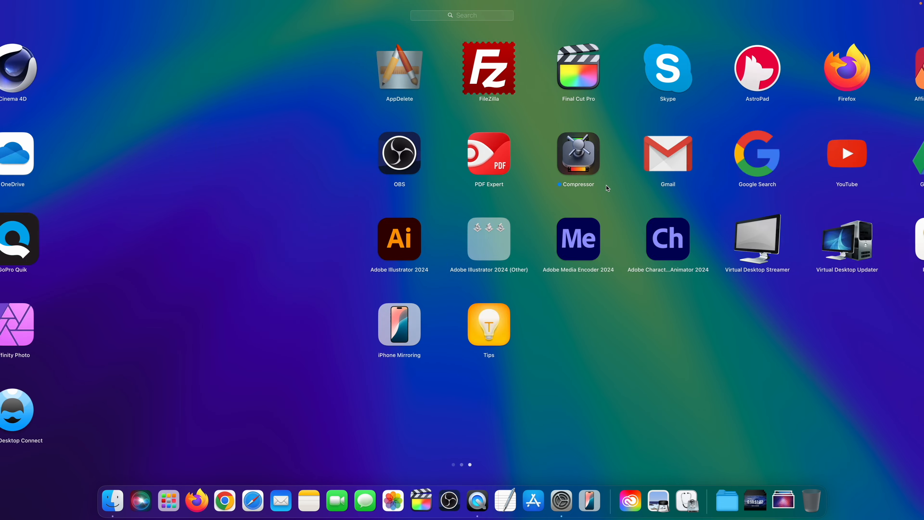
scroll(606, 185, "left", 10)
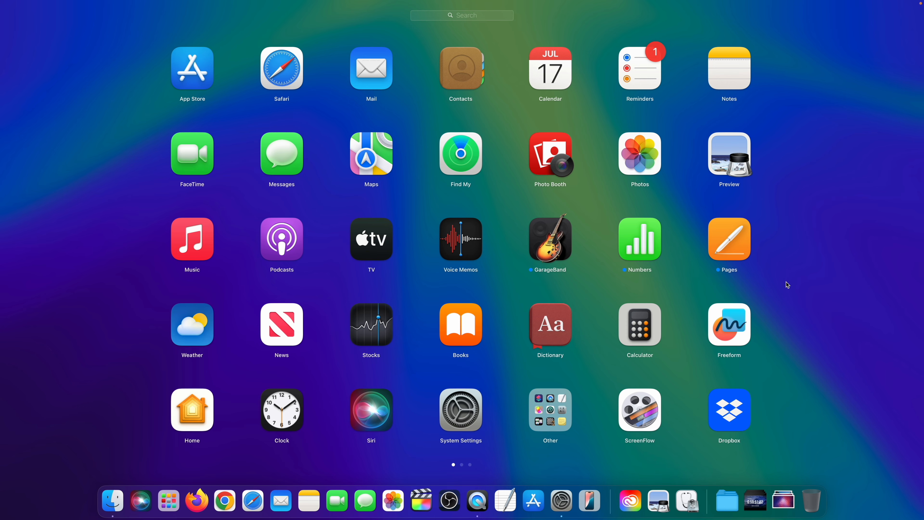
left_click(813, 303)
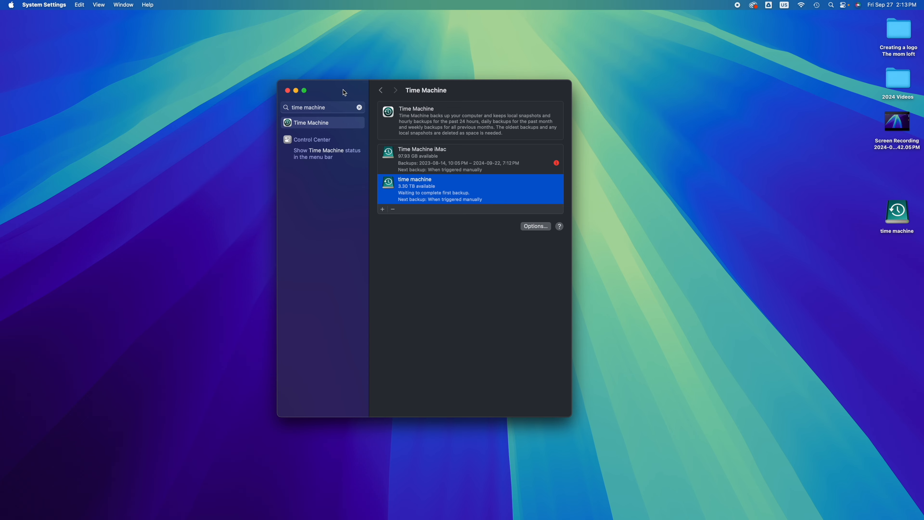
- Move the time machine drive icon to the middle of the desktop, near the mac and pc drives
left_click_drag(343, 90, 243, 119)
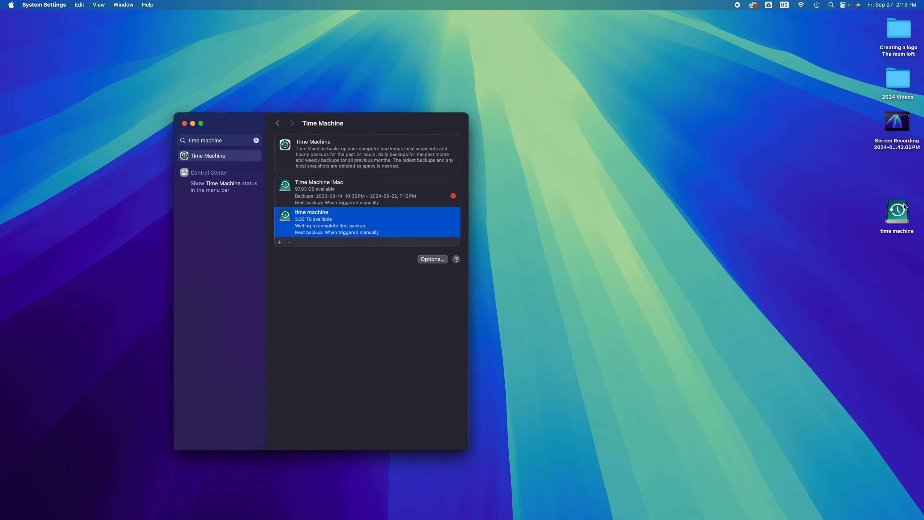
left_click_drag(904, 212, 588, 207)
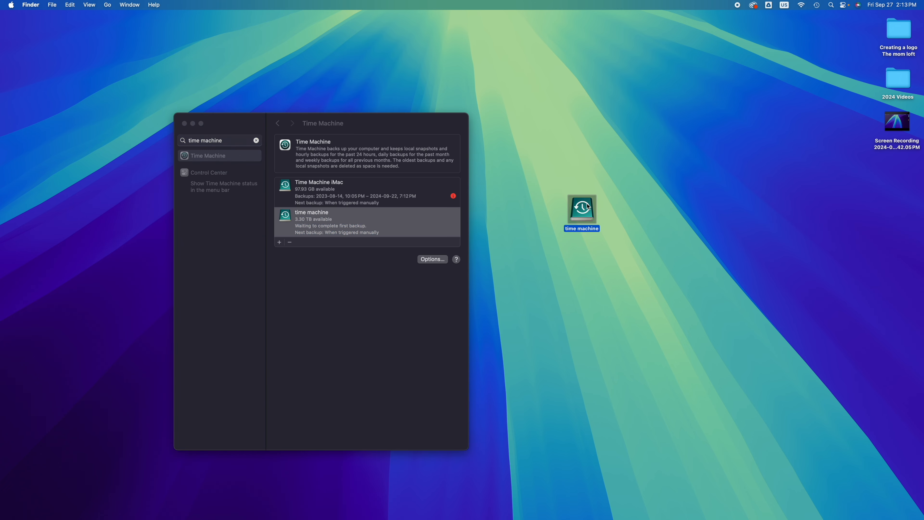
left_click_drag(237, 122, 349, 270)
left_click_drag(481, 194, 451, 125)
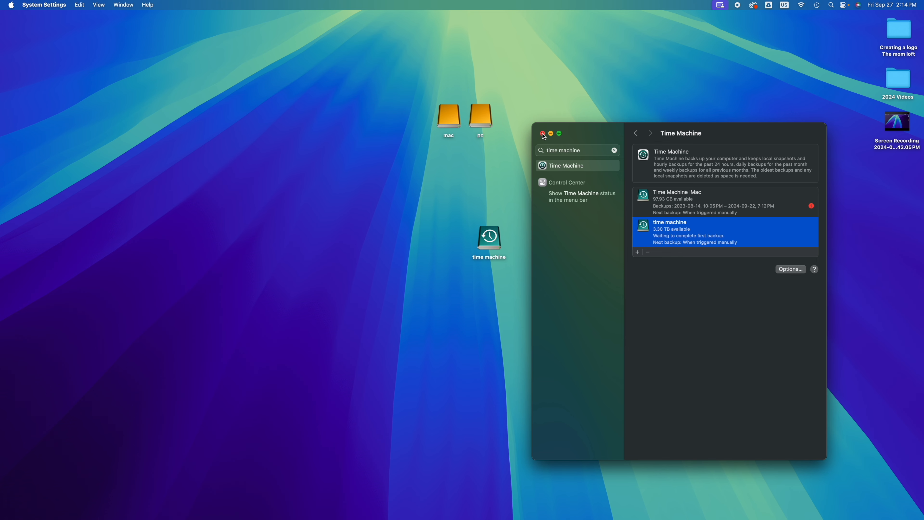
left_click(543, 135)
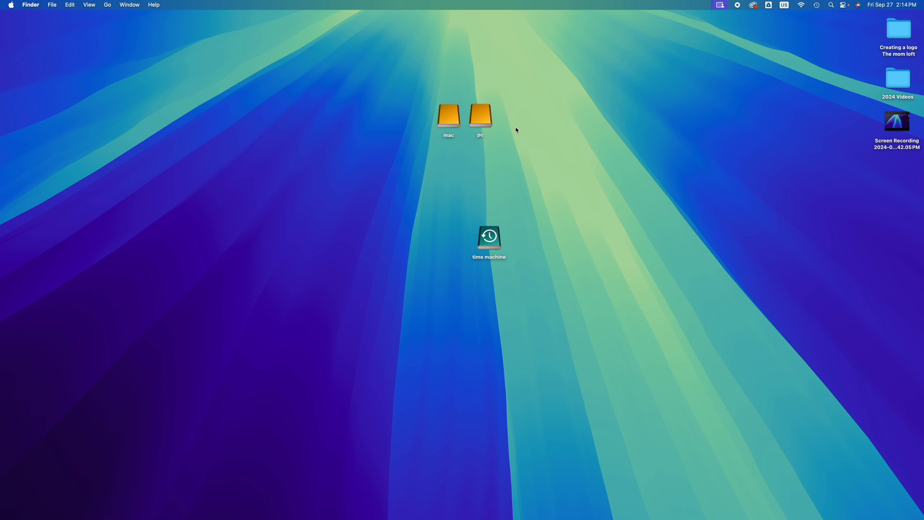
- Separate the pc drive icon from the mac drive on the desktop and open the pc volume
left_click_drag(481, 119, 549, 158)
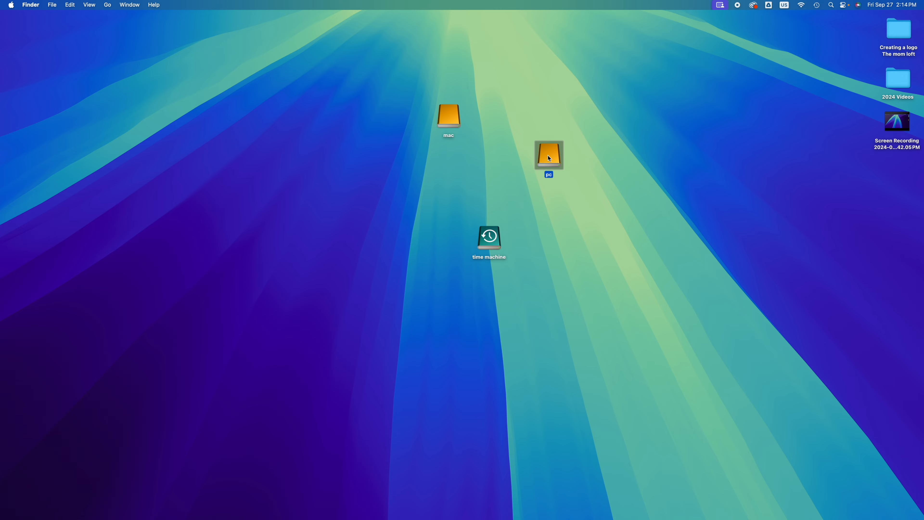
double_click(549, 159)
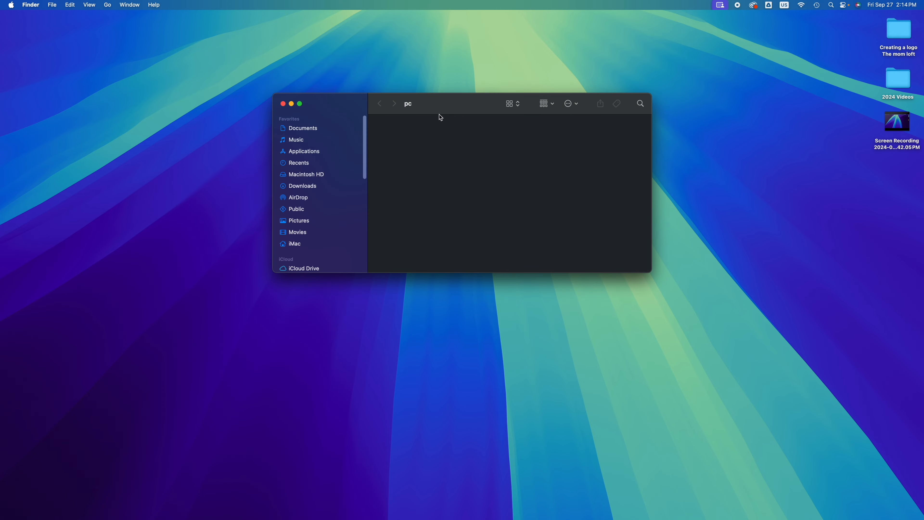
left_click_drag(440, 112, 438, 175)
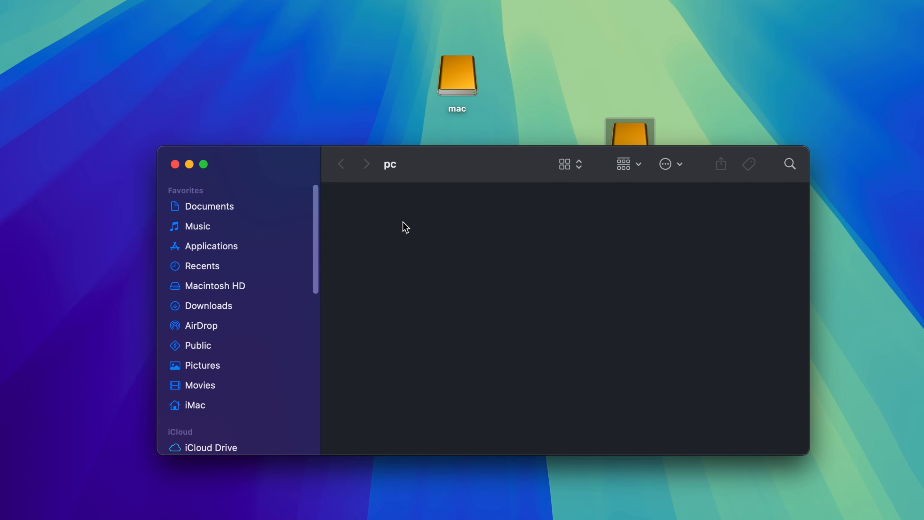
- Create a test folder named hagsjhagS in the pc volume
right_click(418, 201)
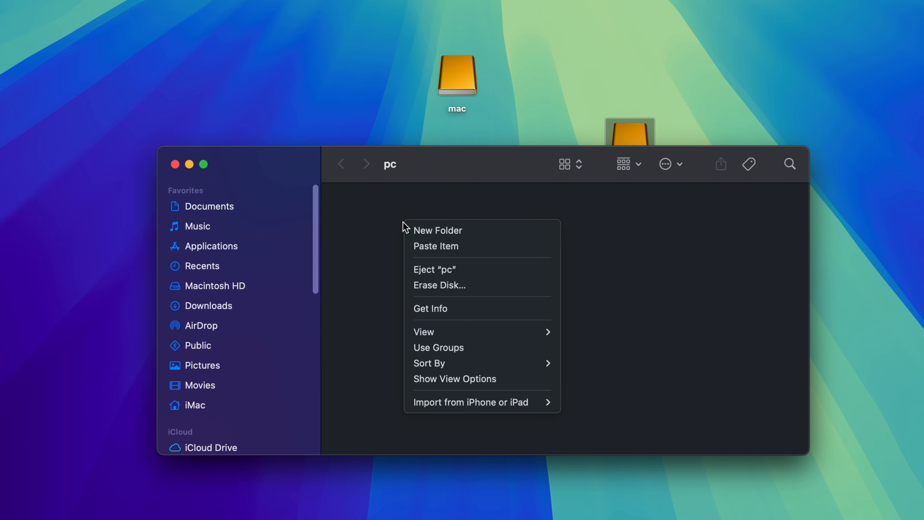
left_click(411, 230)
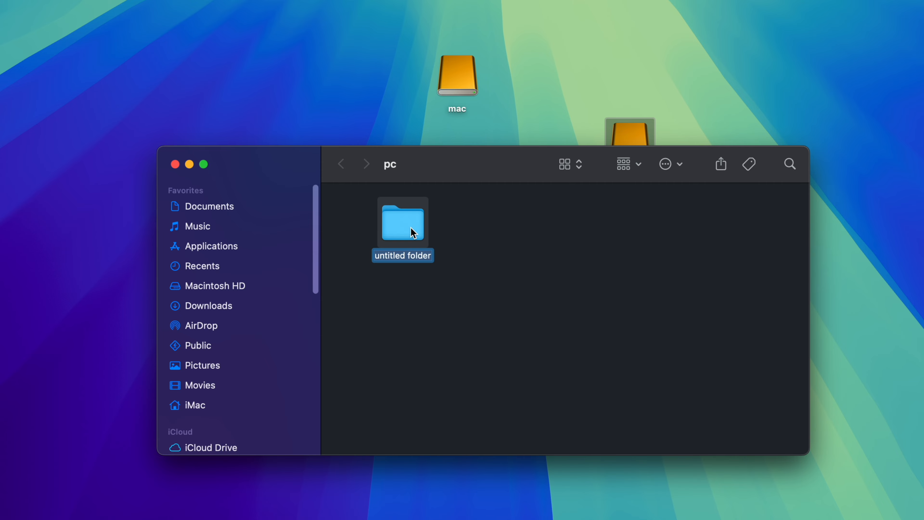
type("hagsjhagS")
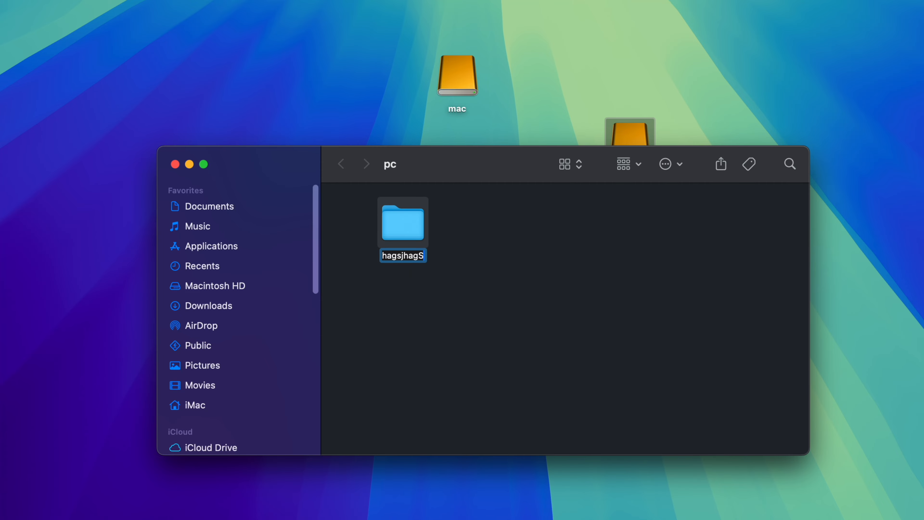
left_click(456, 251)
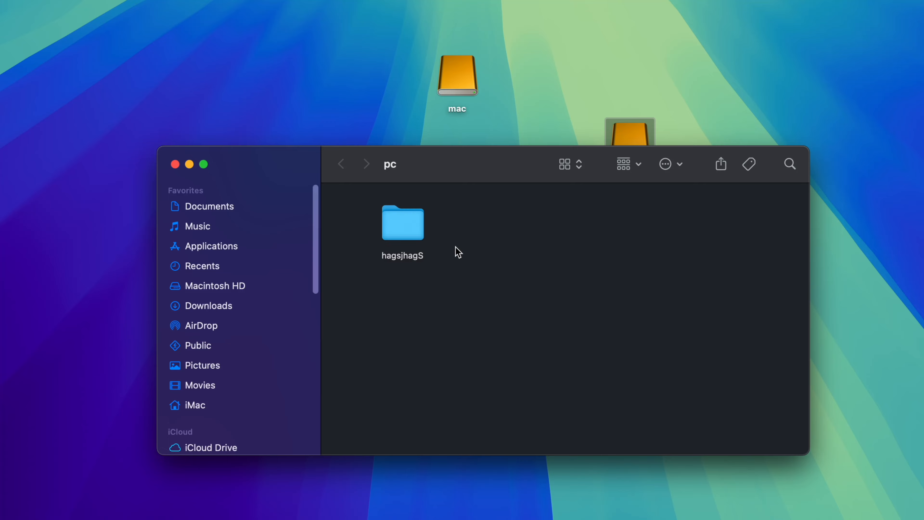
- Delete the hagsjhagS folder from the pc volume and permanently empty the Trash
left_click(411, 234)
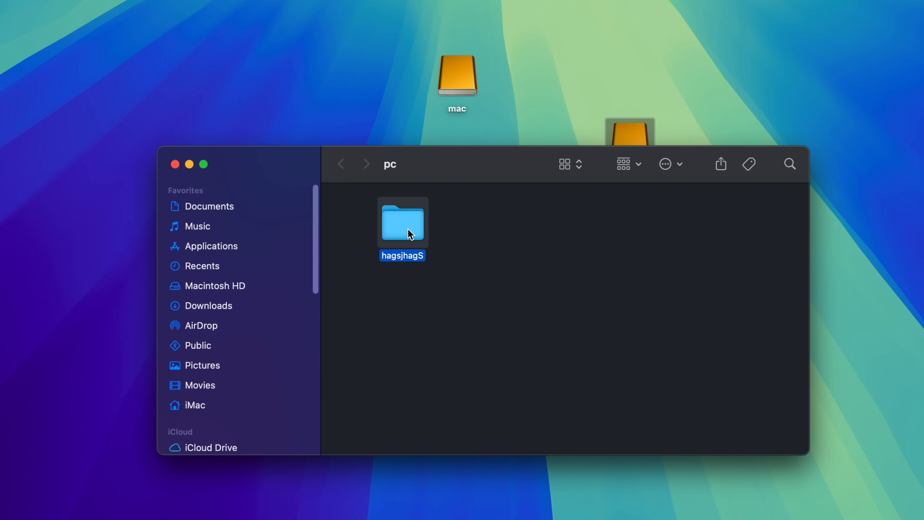
right_click(410, 235)
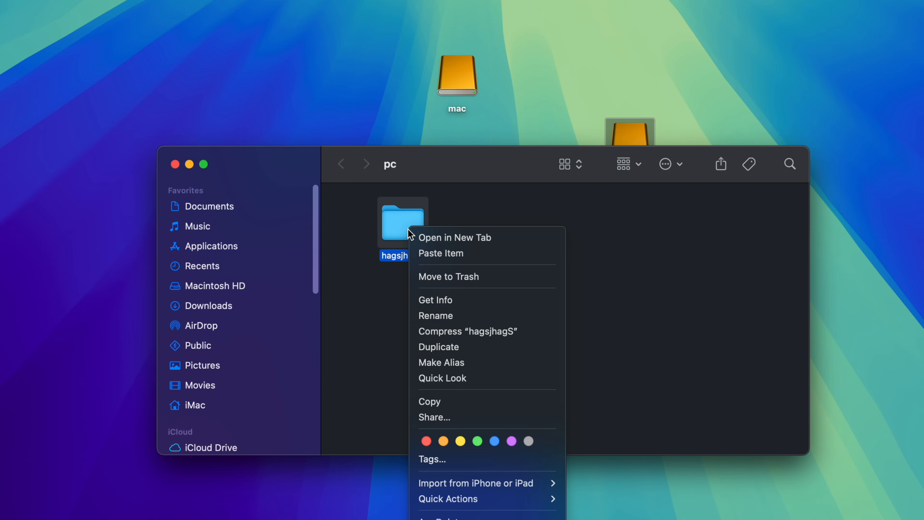
left_click(478, 280)
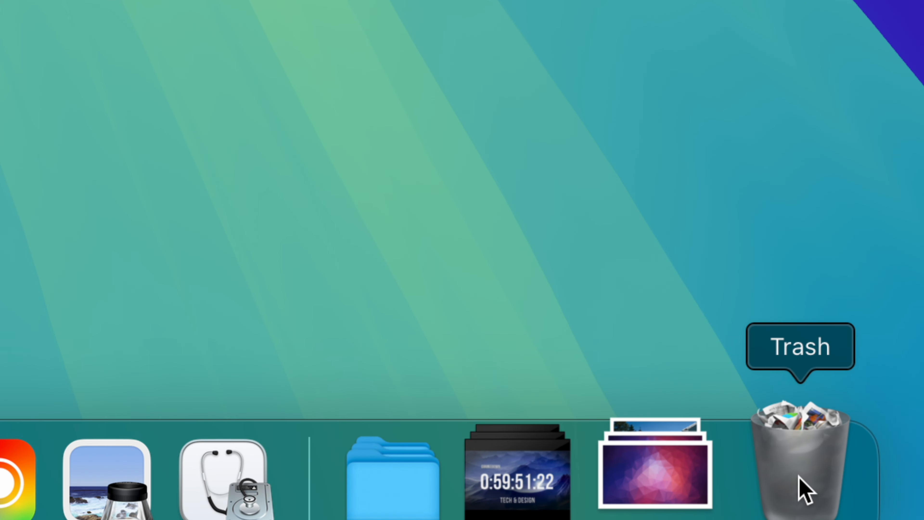
right_click(804, 495)
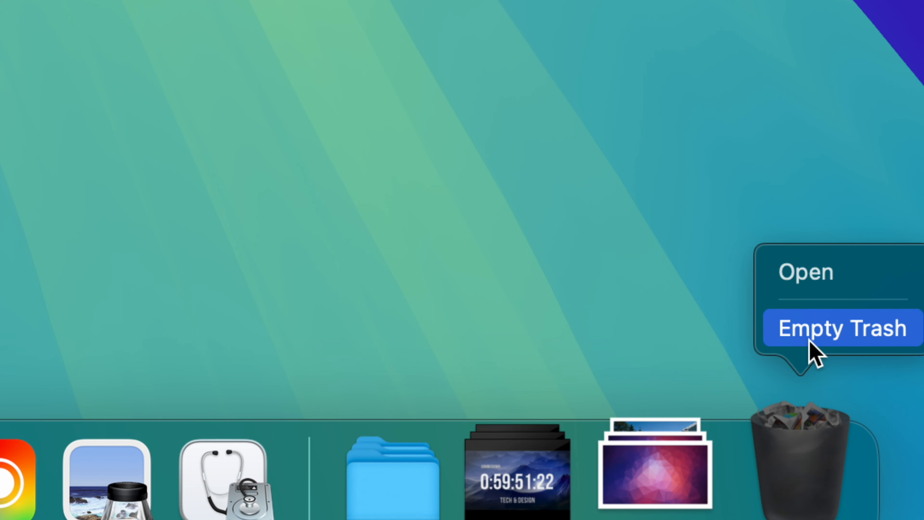
left_click(810, 329)
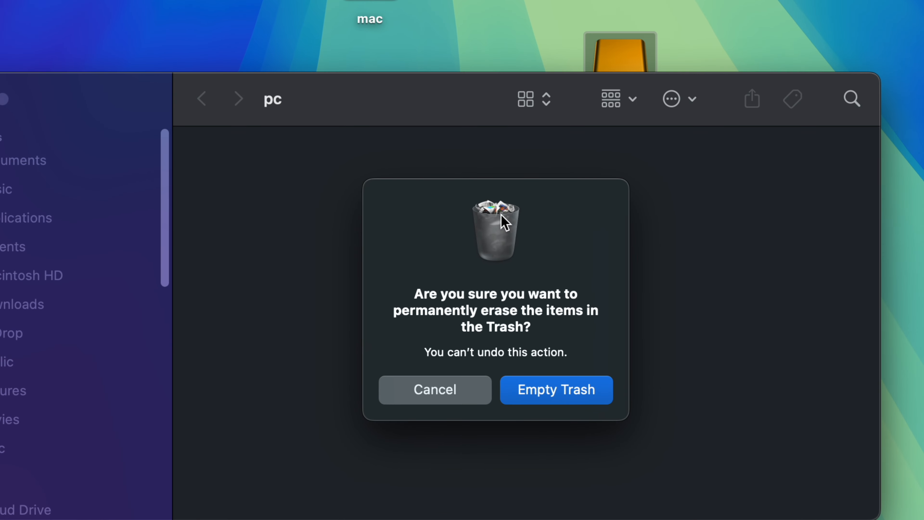
left_click(541, 396)
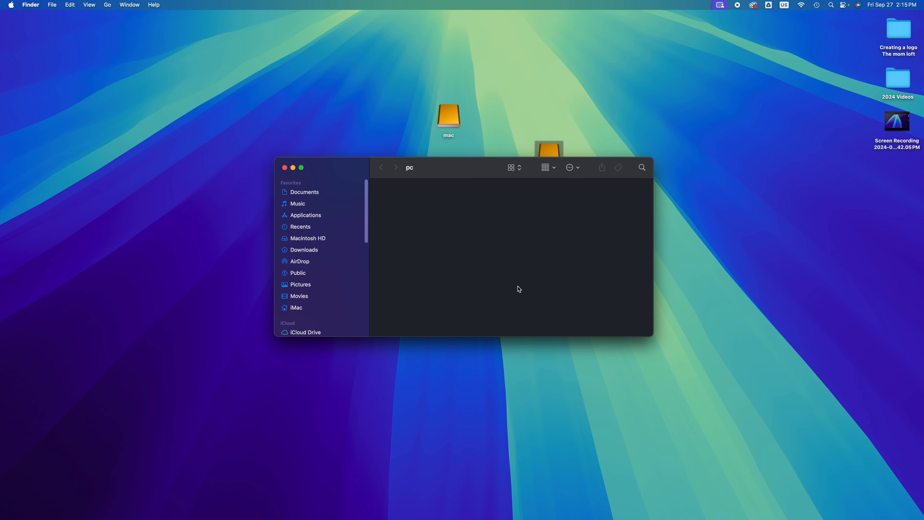
- Copy the screen recording file from the desktop to the pc volume and close the volume's window
left_click_drag(459, 177, 452, 183)
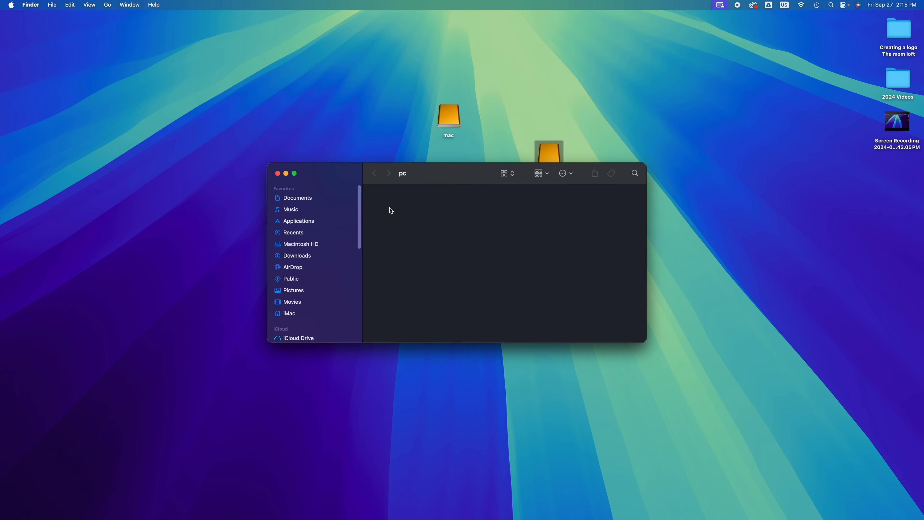
left_click(900, 128)
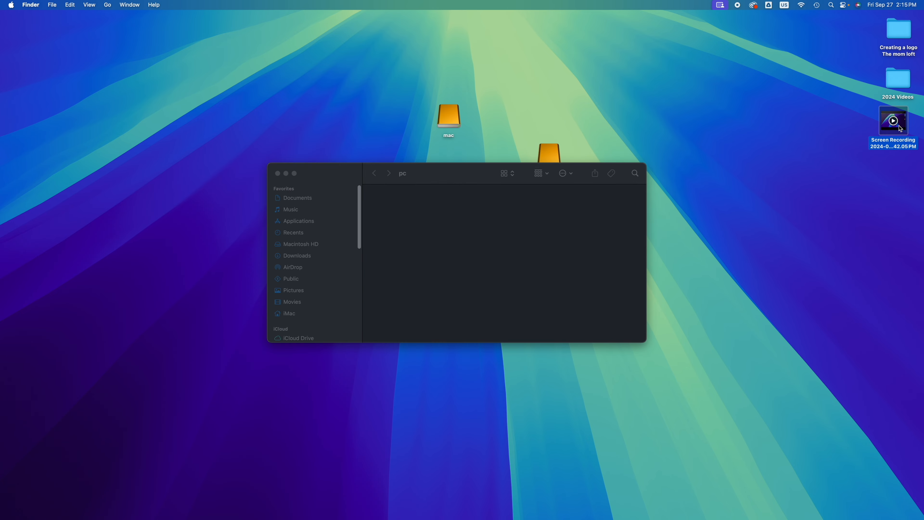
left_click_drag(900, 128, 456, 229)
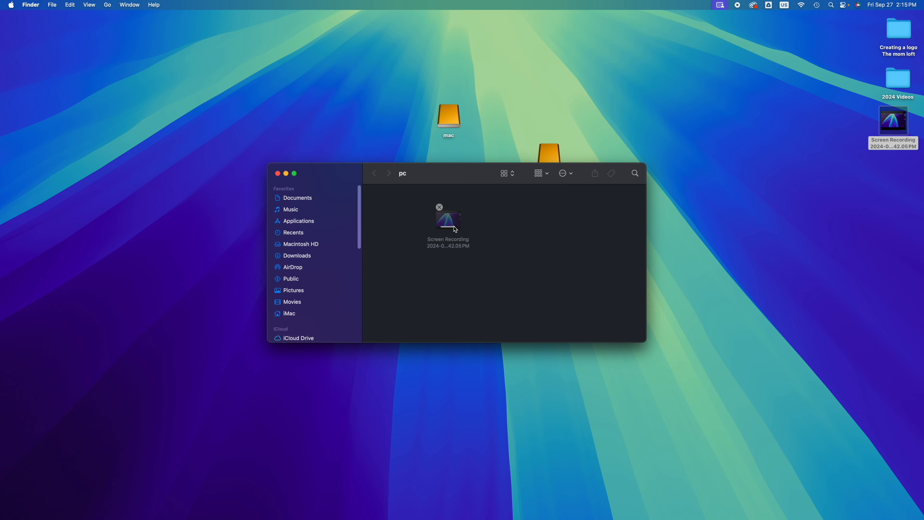
left_click_drag(458, 172, 478, 264)
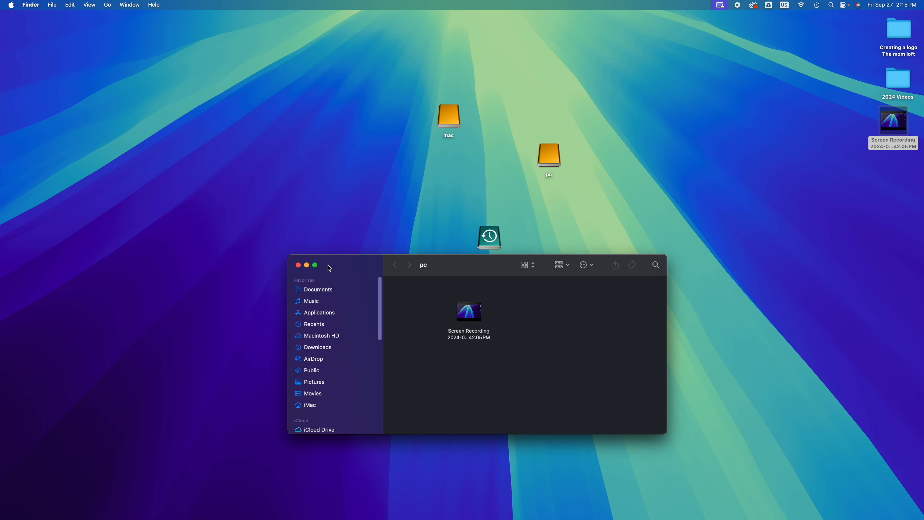
left_click(297, 266)
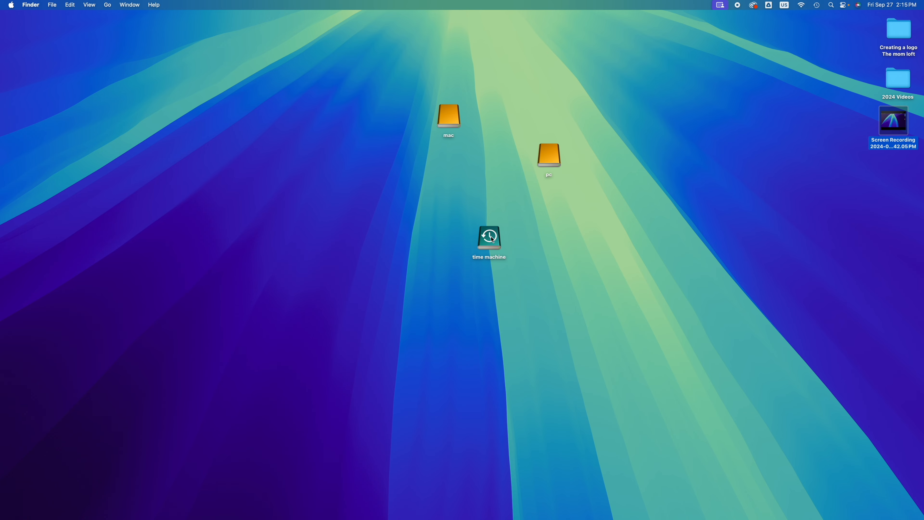
- Eject the time machine volume together with all other volumes on the same external disk
right_click(492, 240)
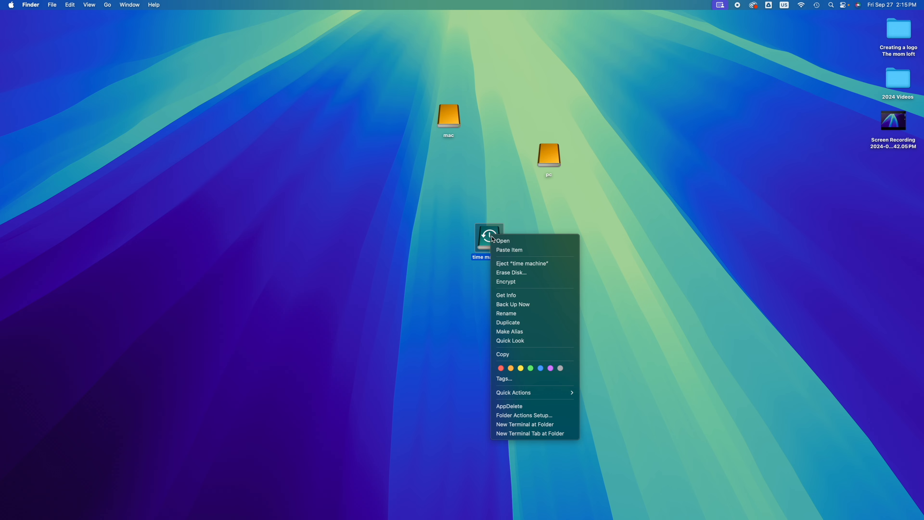
left_click(532, 264)
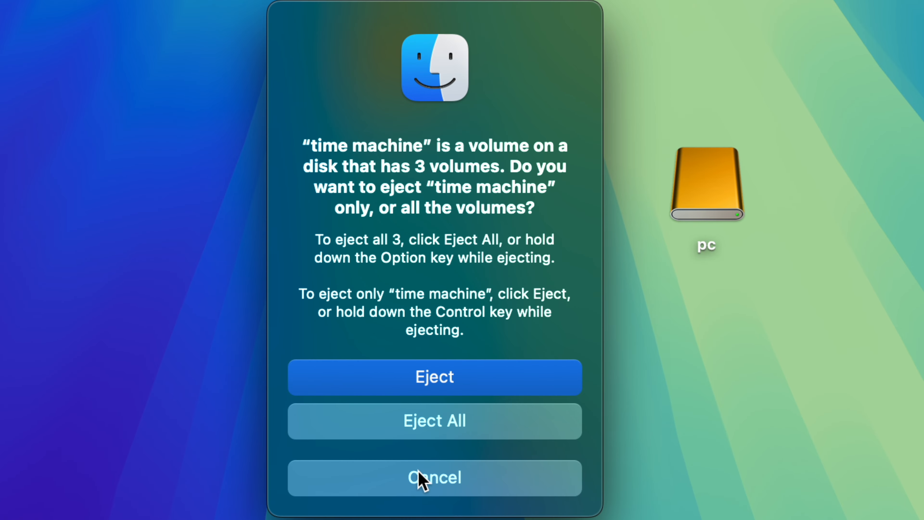
left_click(378, 432)
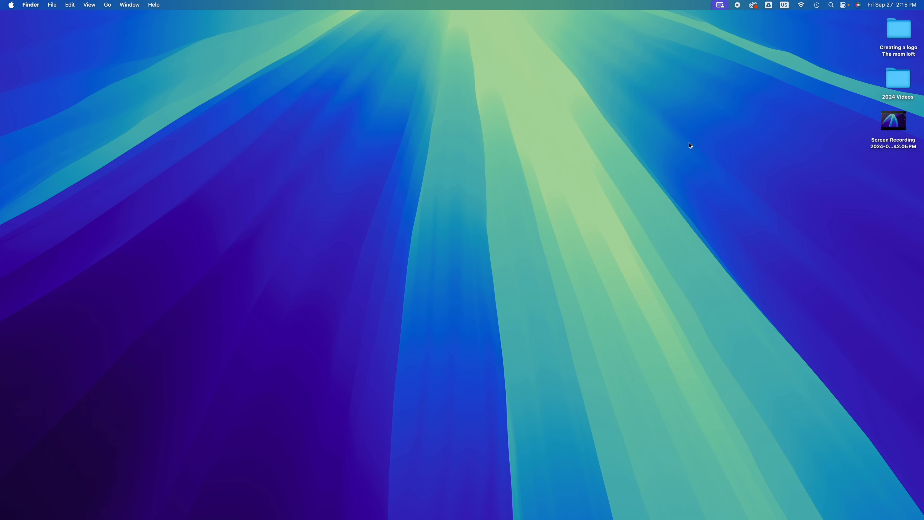